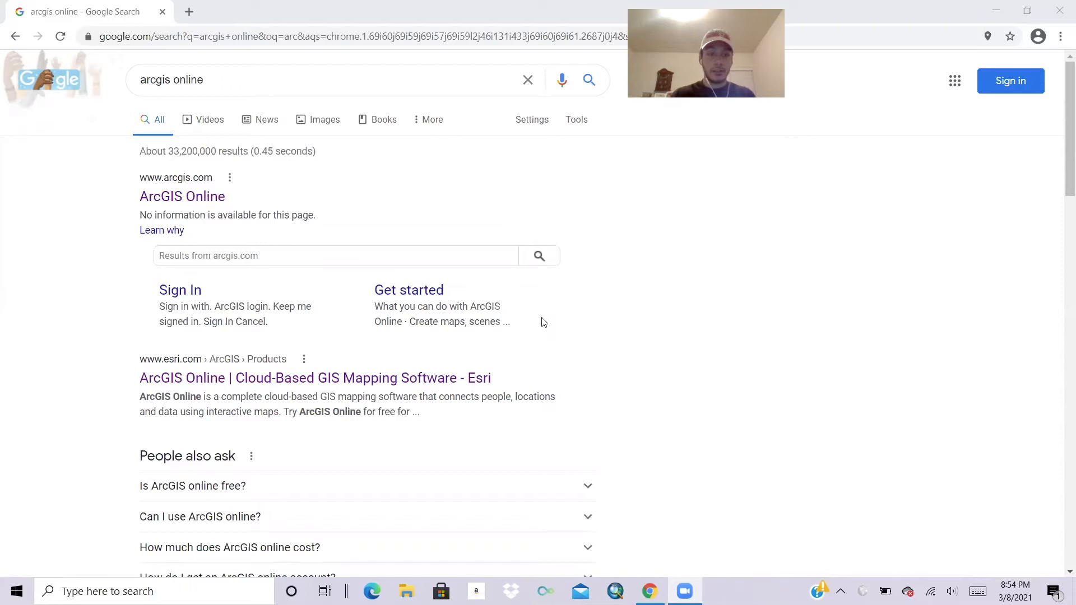
Open the ArcGIS Online site from the search results and sign in to the account.
{"action": "left_click", "coordinate": [214, 202]}
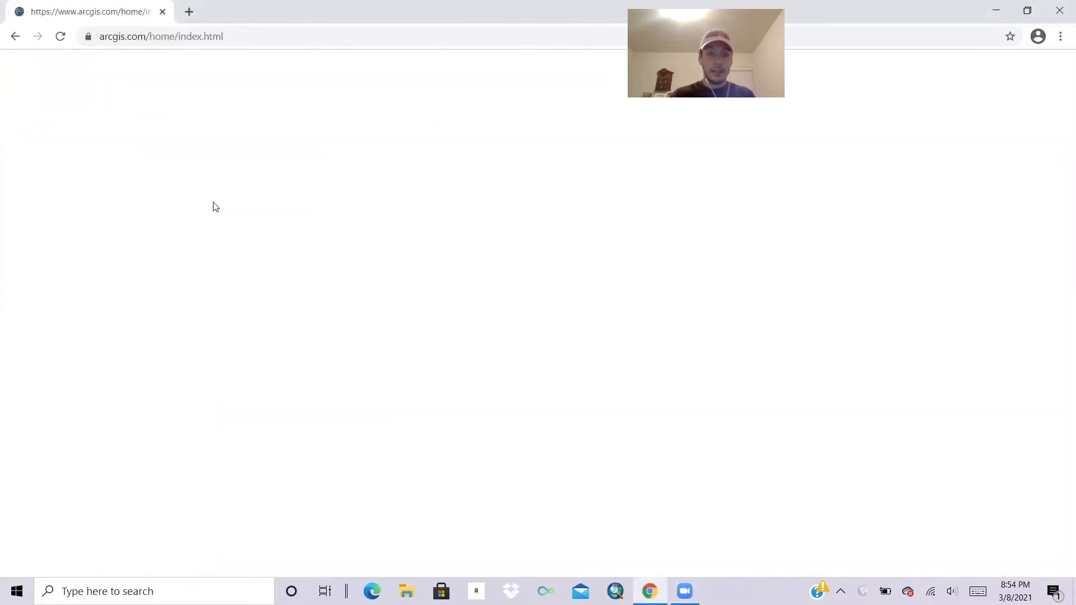
{"action": "scroll", "coordinate": [613, 319], "scroll_direction": "down", "scroll_amount": 2}
{"action": "scroll", "coordinate": [613, 318], "scroll_direction": "up", "scroll_amount": 2}
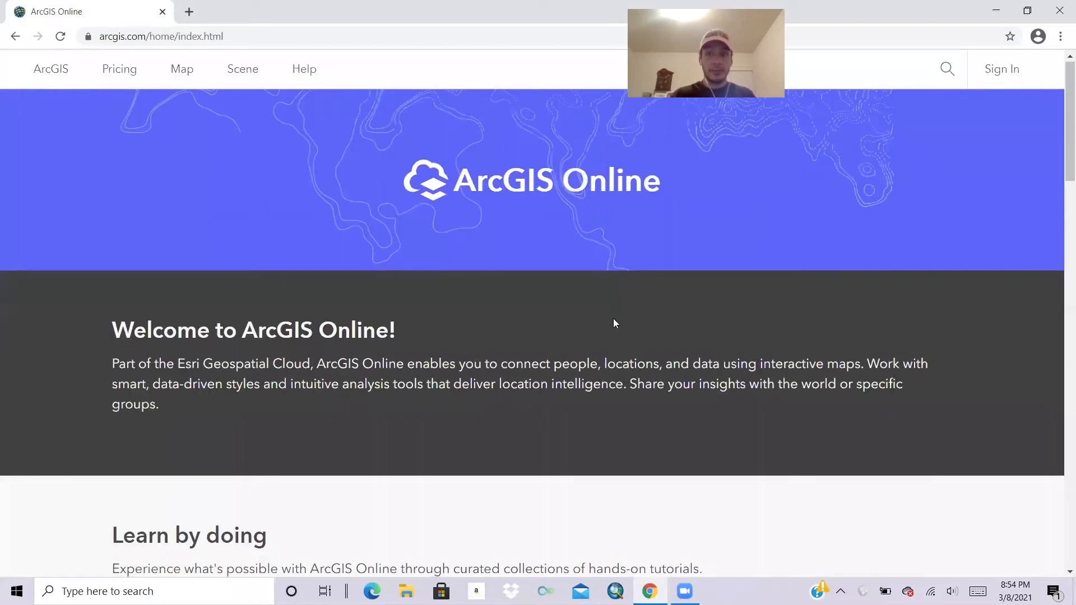
{"action": "left_click", "coordinate": [998, 77]}
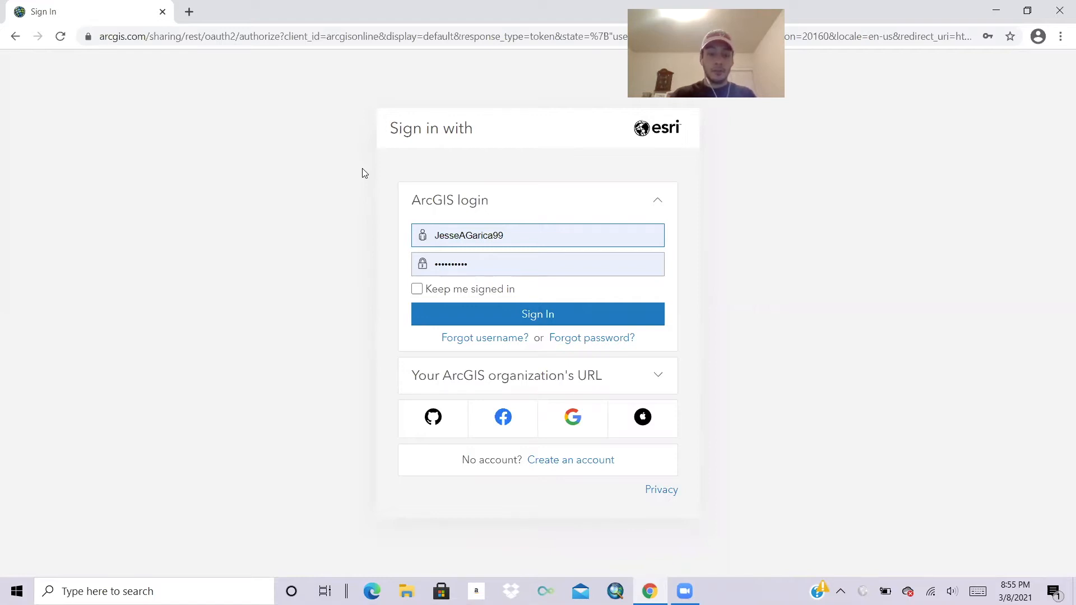
{"action": "left_click", "coordinate": [486, 316]}
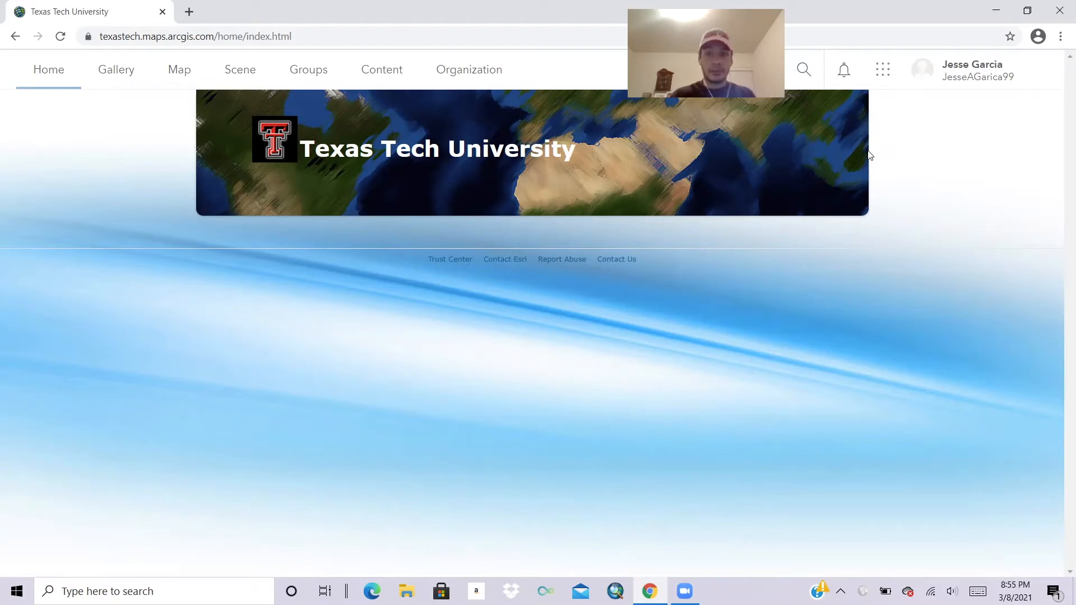
Launch Survey123 from the ArcGIS app launcher to reach My Surveys.
{"action": "left_click", "coordinate": [884, 75]}
{"action": "scroll", "coordinate": [789, 281], "scroll_direction": "down", "scroll_amount": 4}
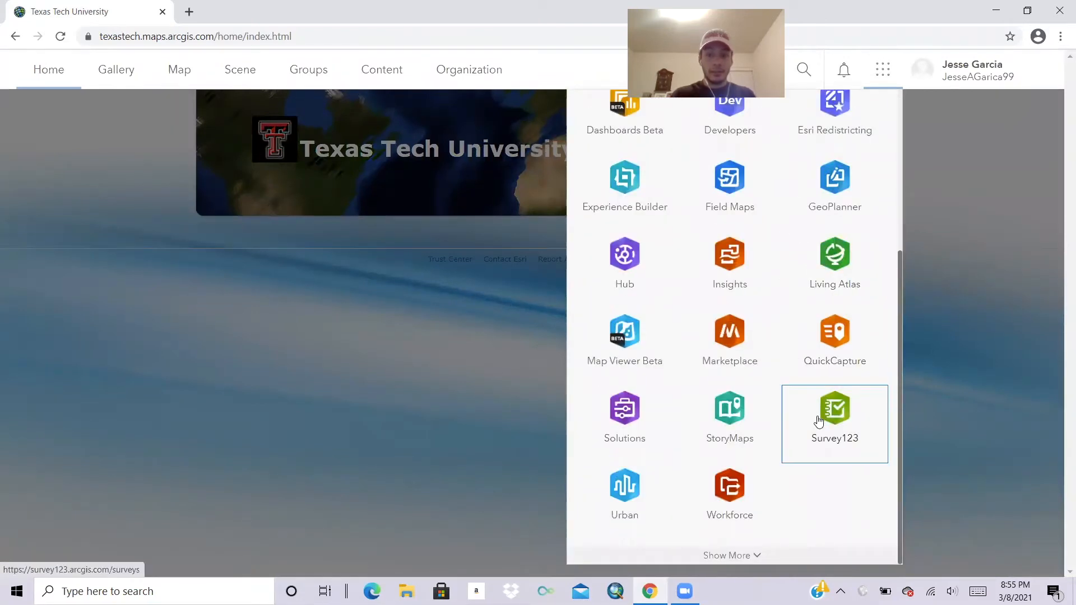
{"action": "left_click", "coordinate": [819, 421]}
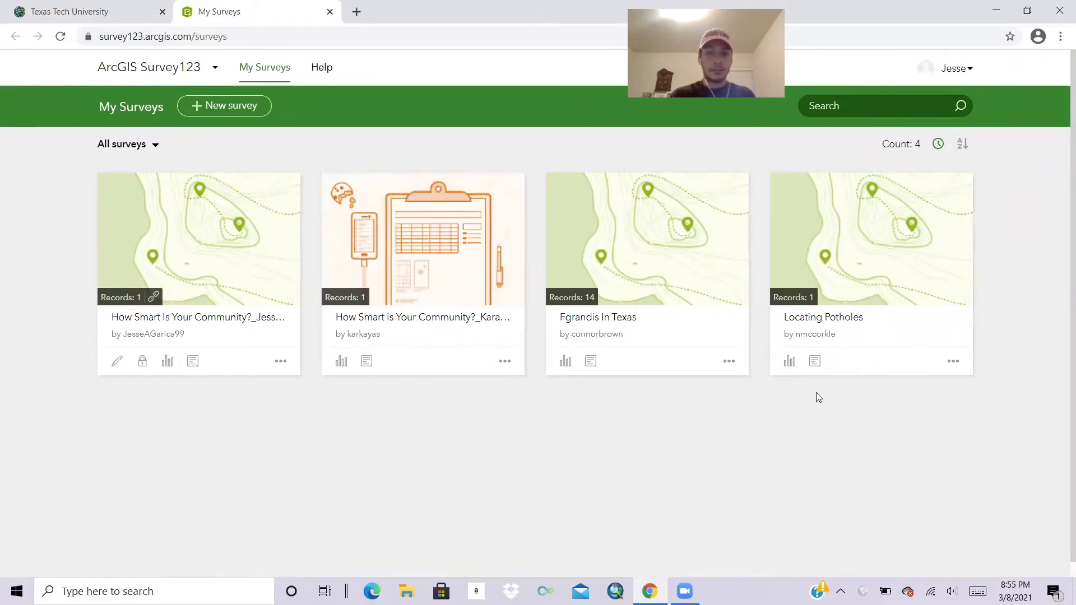
Start a new survey from the Blank survey option.
{"action": "left_click", "coordinate": [230, 106]}
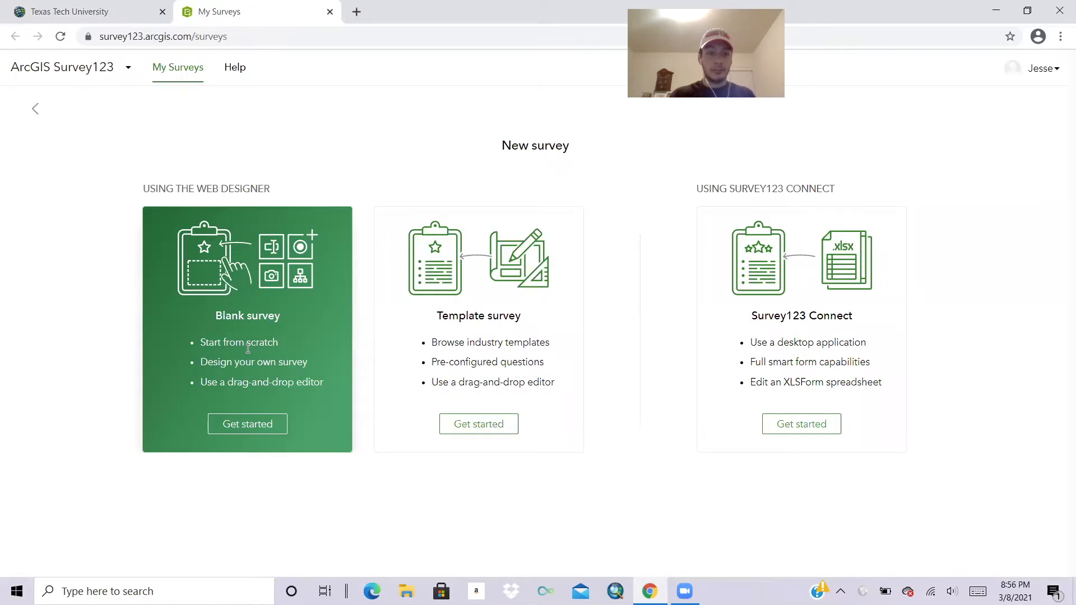
{"action": "left_click", "coordinate": [245, 424]}
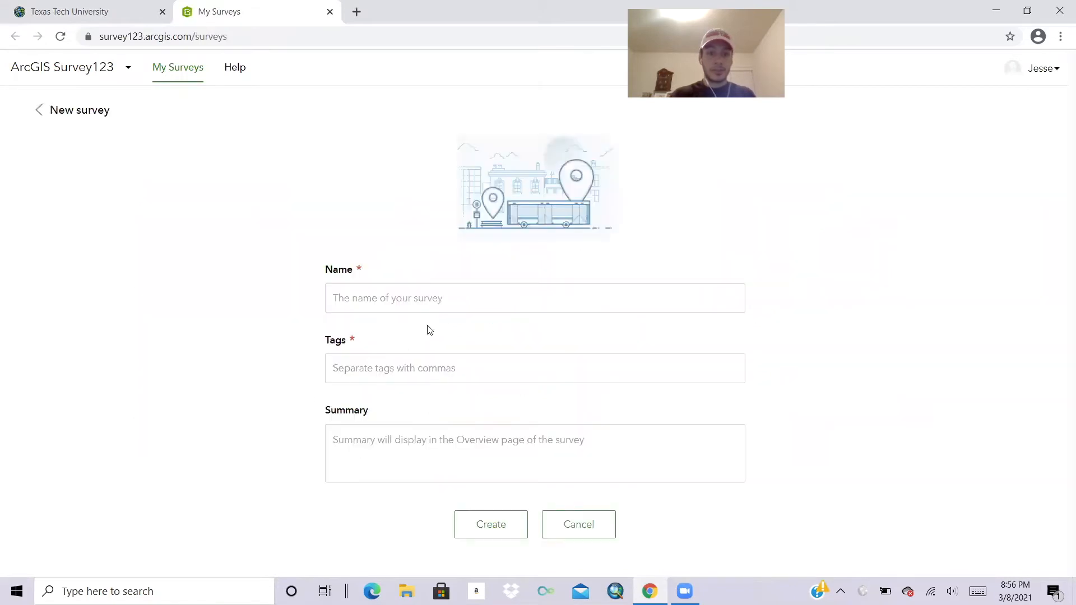
Create the survey named 'Test' with tag '#Test' and summary 'This is a test'.
{"action": "type", "text": "Test"}
{"action": "left_click", "coordinate": [457, 366]}
{"action": "type", "text": "#Test"}
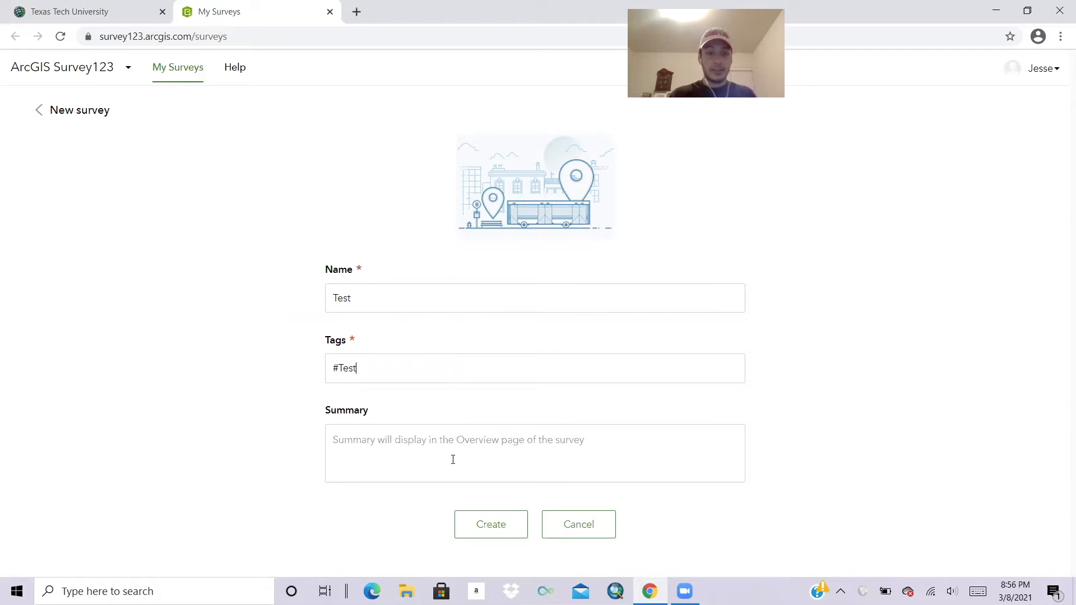
{"action": "left_click", "coordinate": [486, 443]}
{"action": "type", "text": "This is a t"}
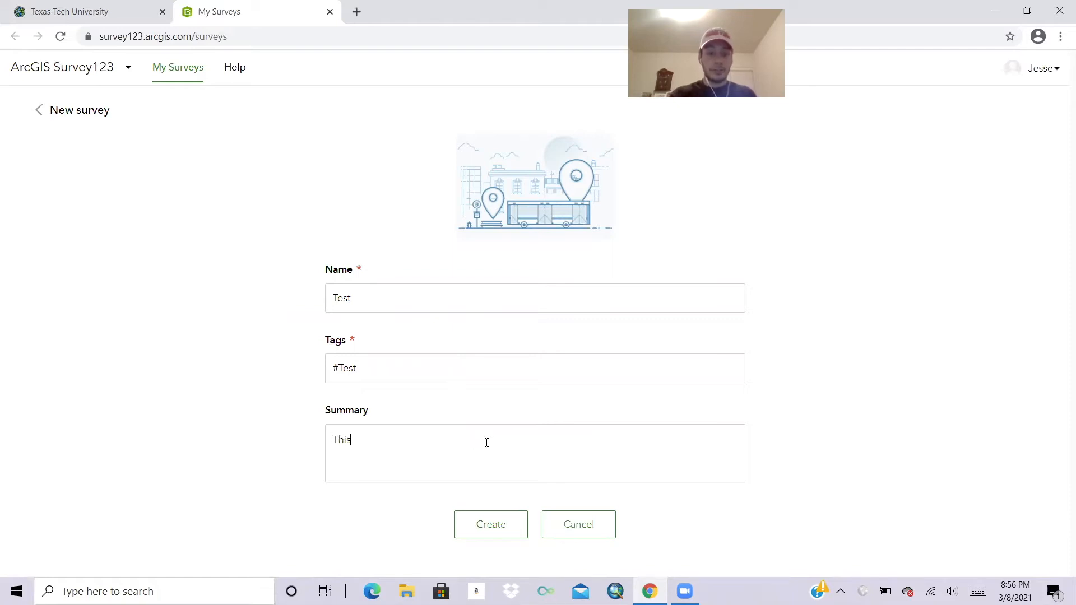
{"action": "type", "text": "est."}
{"action": "left_click", "coordinate": [490, 524]}
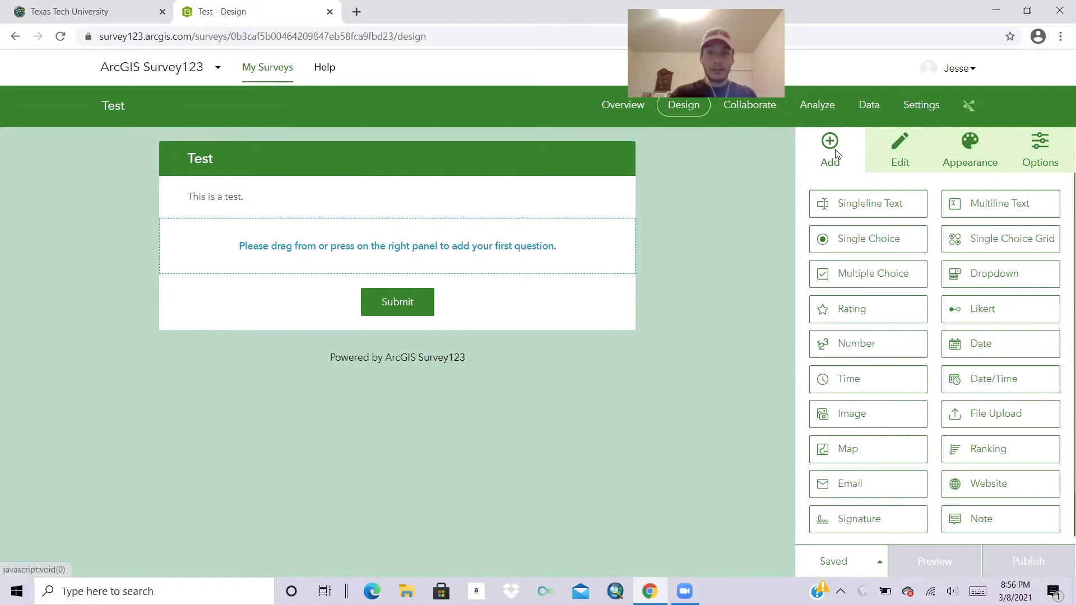
Add a Single Choice question labelled 'How are you today?' with hint 'Select an option'.
{"action": "scroll", "coordinate": [929, 398], "scroll_direction": "down", "scroll_amount": 1}
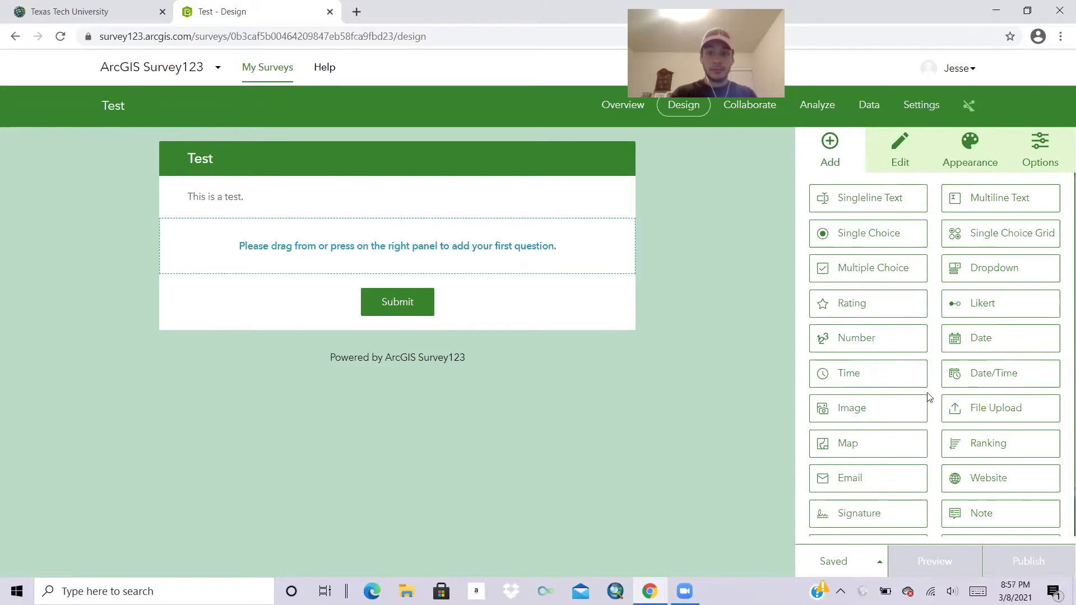
{"action": "scroll", "coordinate": [929, 398], "scroll_direction": "up", "scroll_amount": 1}
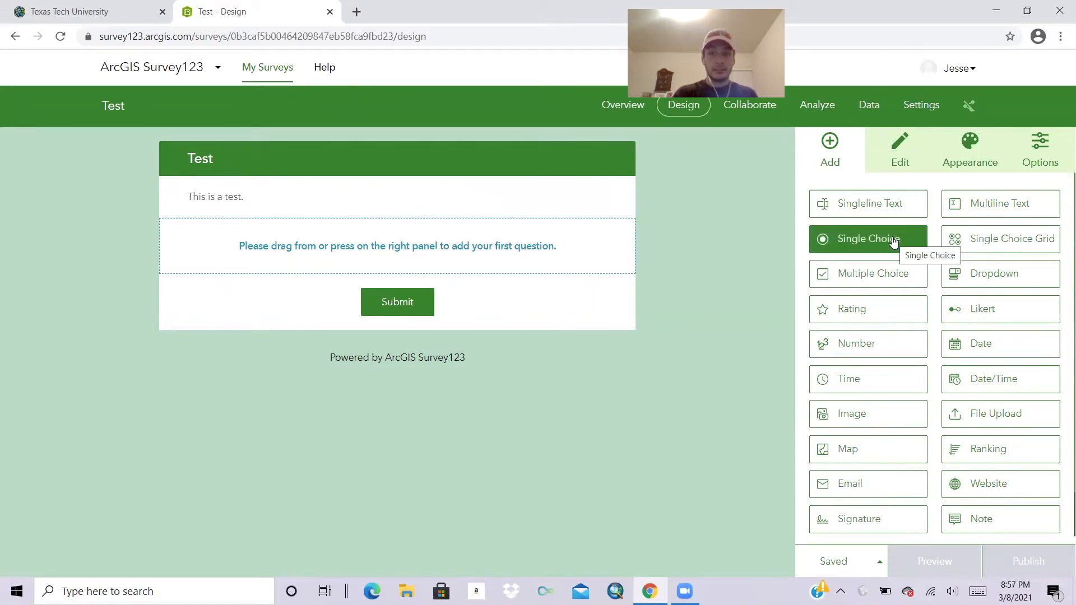
{"action": "left_click_drag", "start_coordinate": [894, 241], "coordinate": [496, 250]}
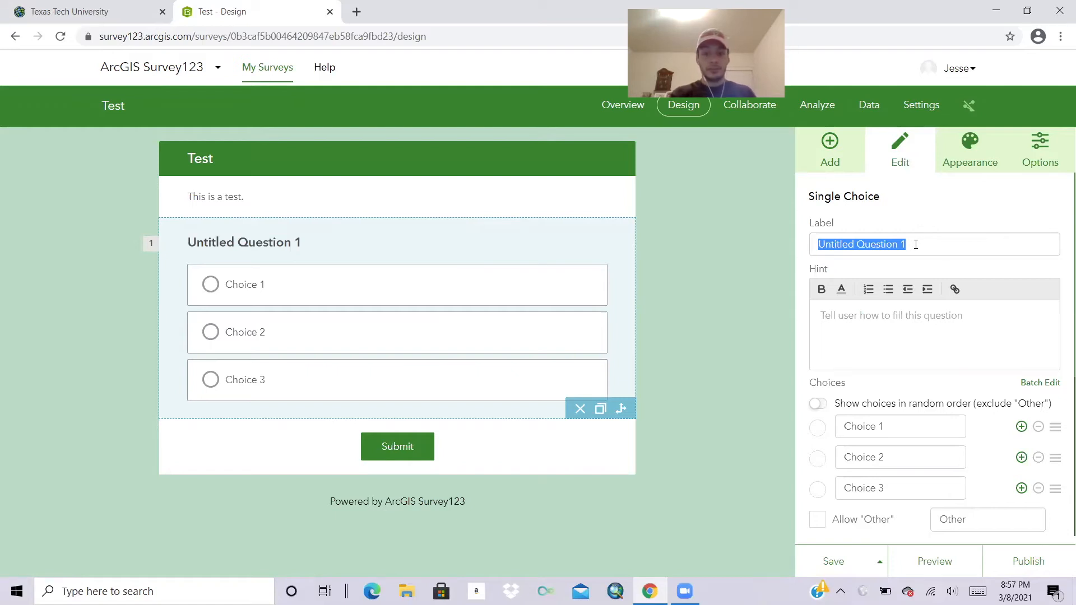
{"action": "type", "text": "How are you"}
{"action": "key", "text": "BackSpace"}
{"action": "key", "text": "BackSpace"}
{"action": "type", "text": "you tdo"}
{"action": "key", "text": "BackSpace"}
{"action": "key", "text": "BackSpace"}
{"action": "type", "text": "oday?"}
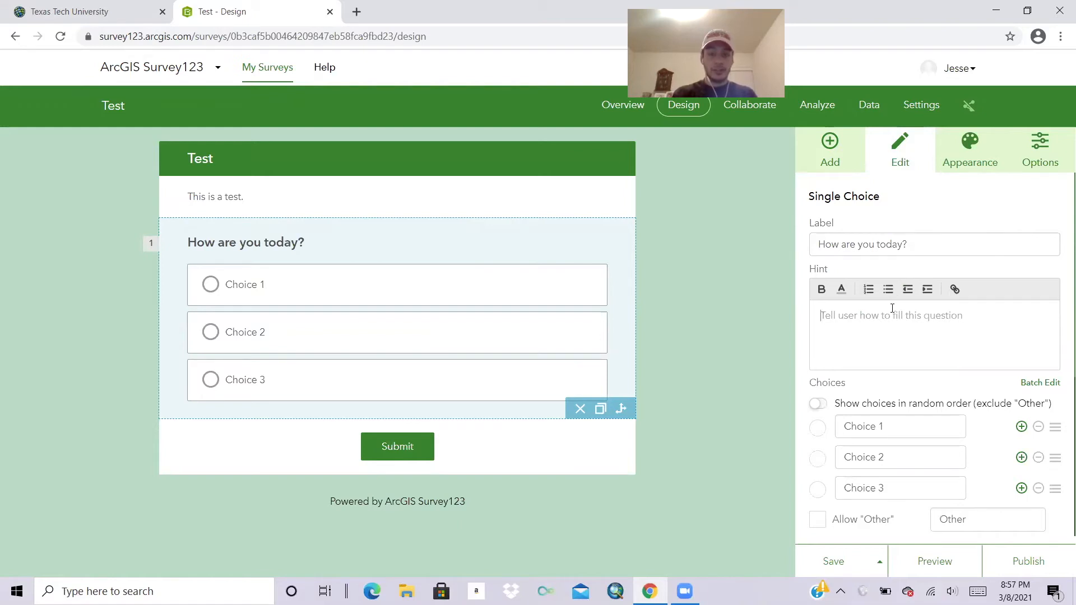
{"action": "type", "text": "Selec"}
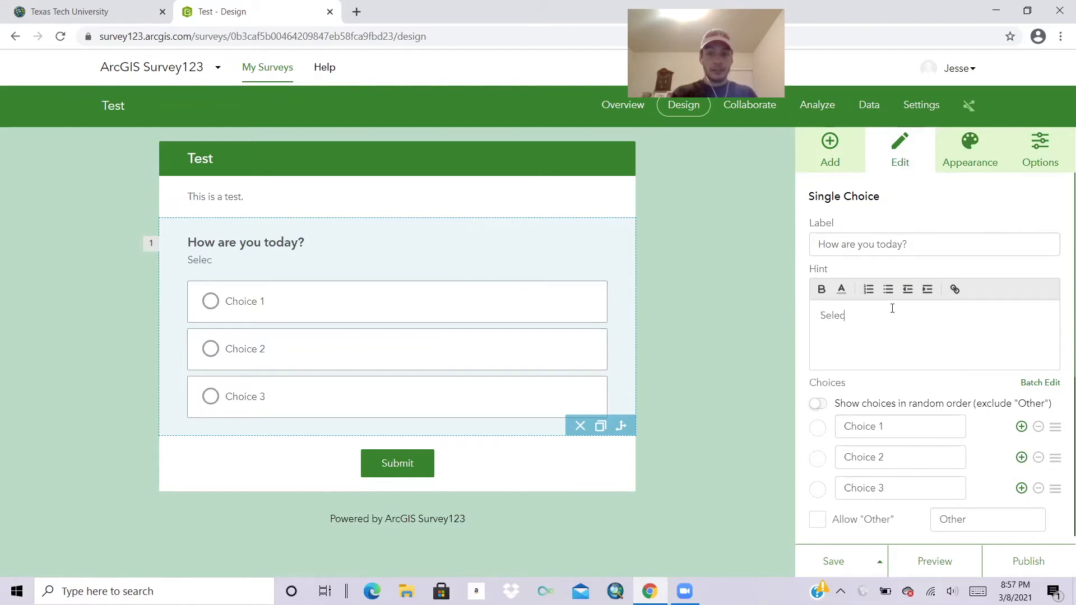
{"action": "type", "text": "t an option."}
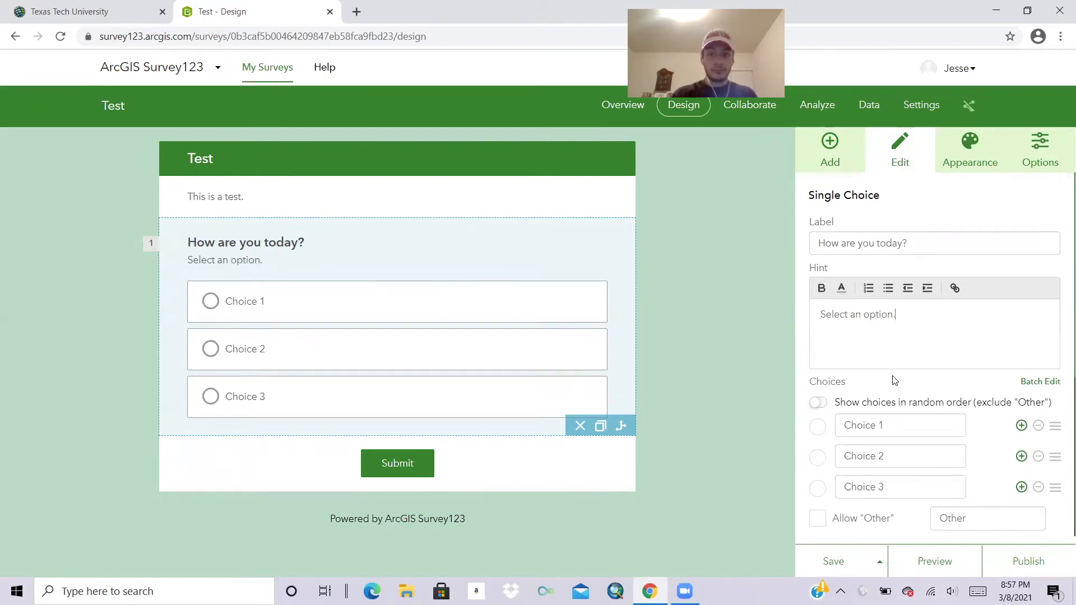
{"action": "scroll", "coordinate": [896, 377], "scroll_direction": "down", "scroll_amount": 2}
{"action": "left_click", "coordinate": [915, 329]}
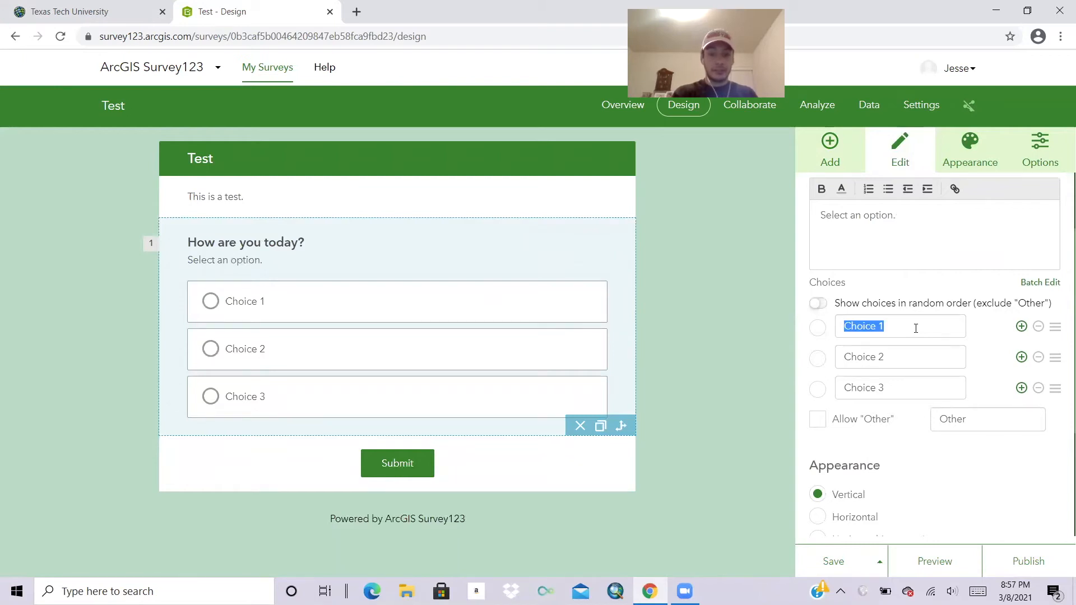
Rename the three answer choices to Good, Ok and Bad.
{"action": "type", "text": "Good"}
{"action": "left_click", "coordinate": [915, 357]}
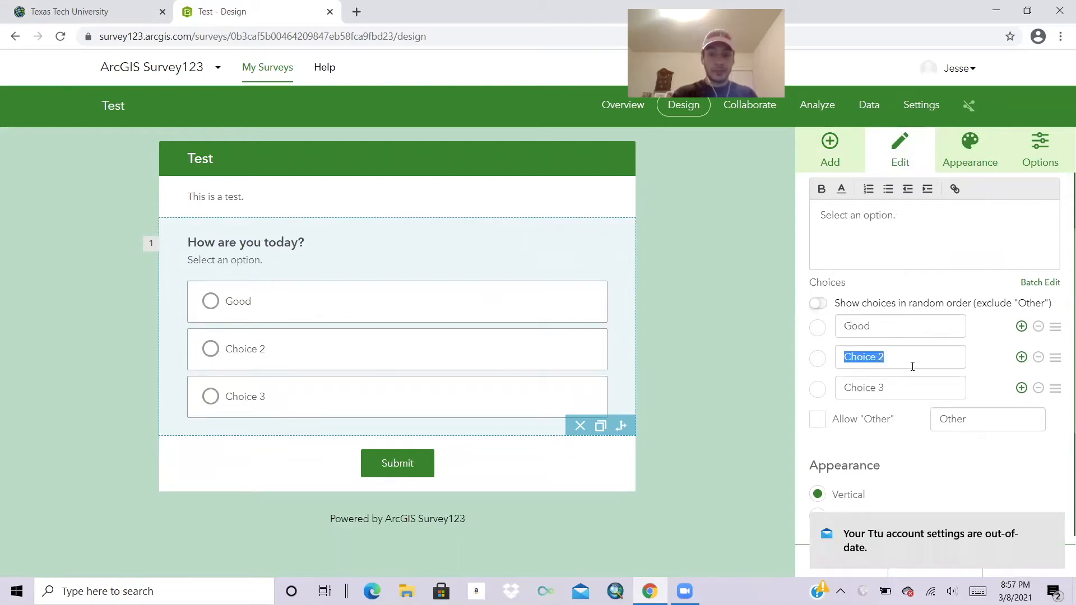
{"action": "type", "text": "Ok"}
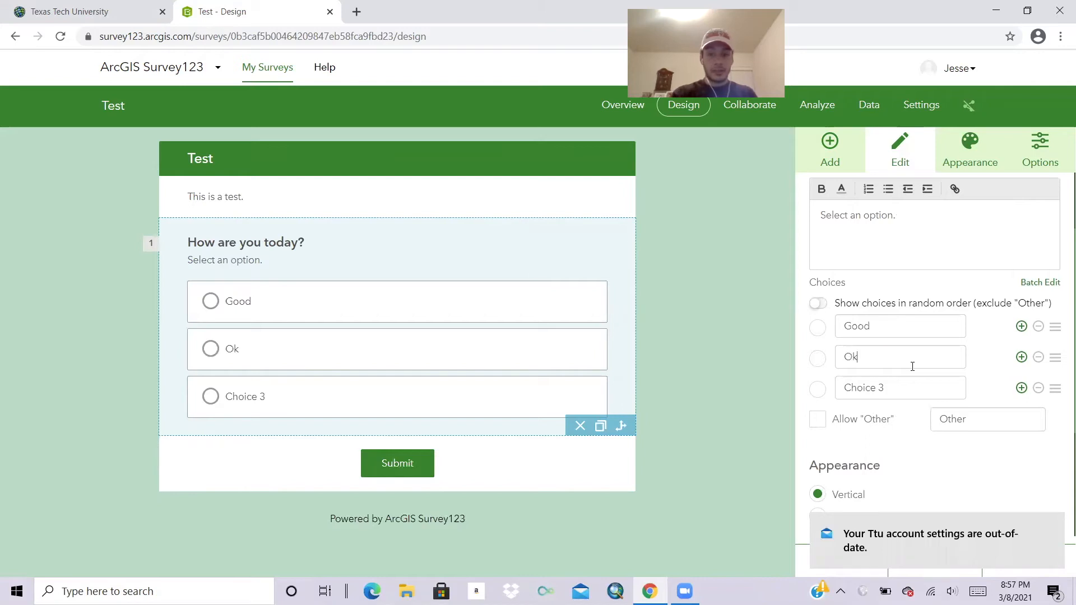
{"action": "left_click", "coordinate": [911, 389]}
{"action": "type", "text": "Bad"}
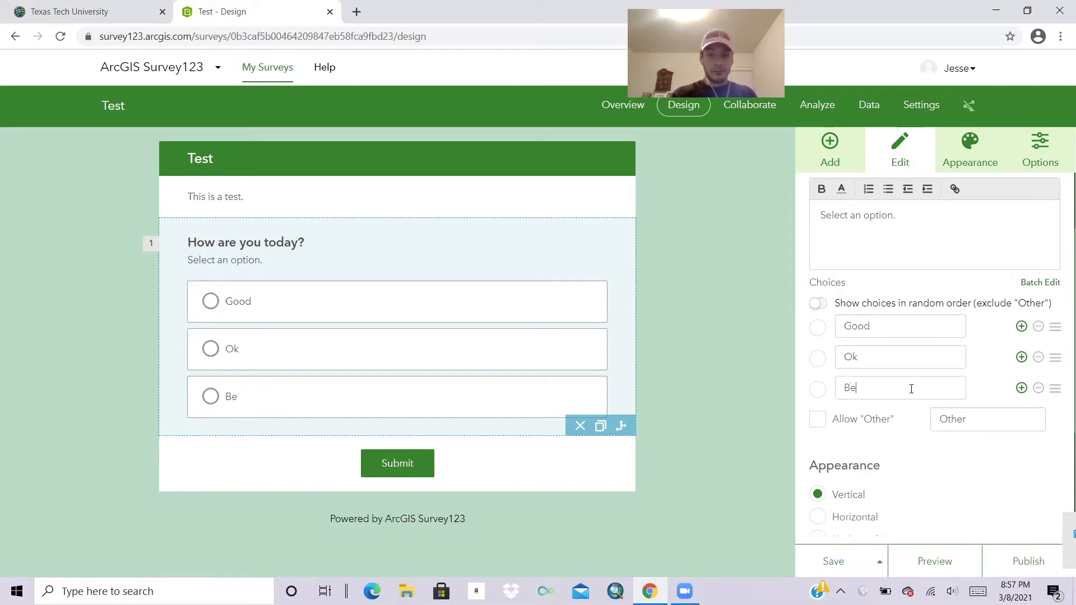
Try the row and compact layouts, then keep the choices stacked vertically.
{"action": "scroll", "coordinate": [907, 428], "scroll_direction": "down", "scroll_amount": 2}
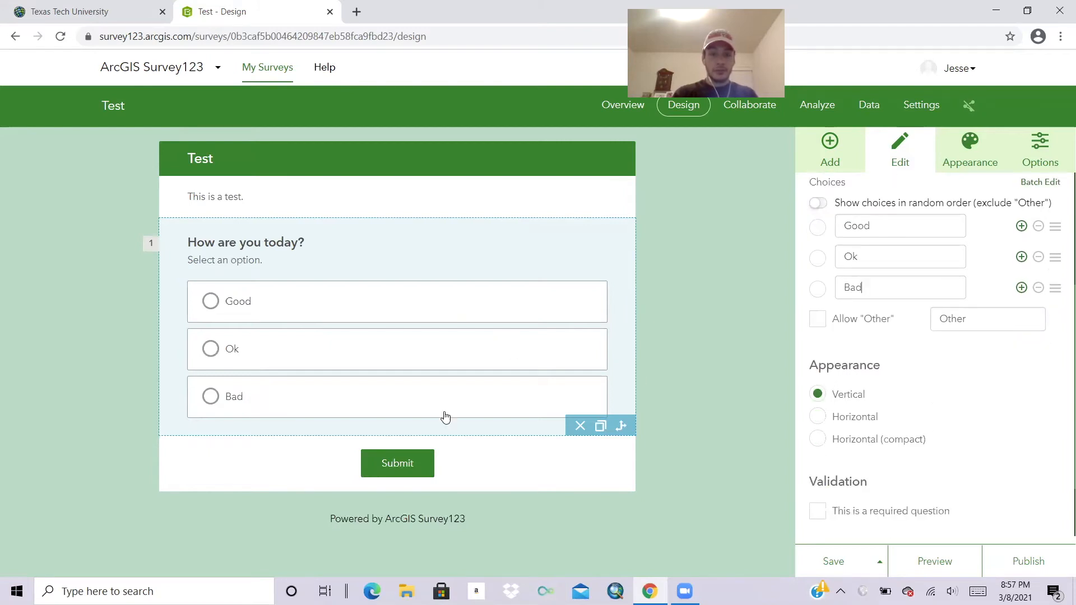
{"action": "left_click", "coordinate": [823, 422]}
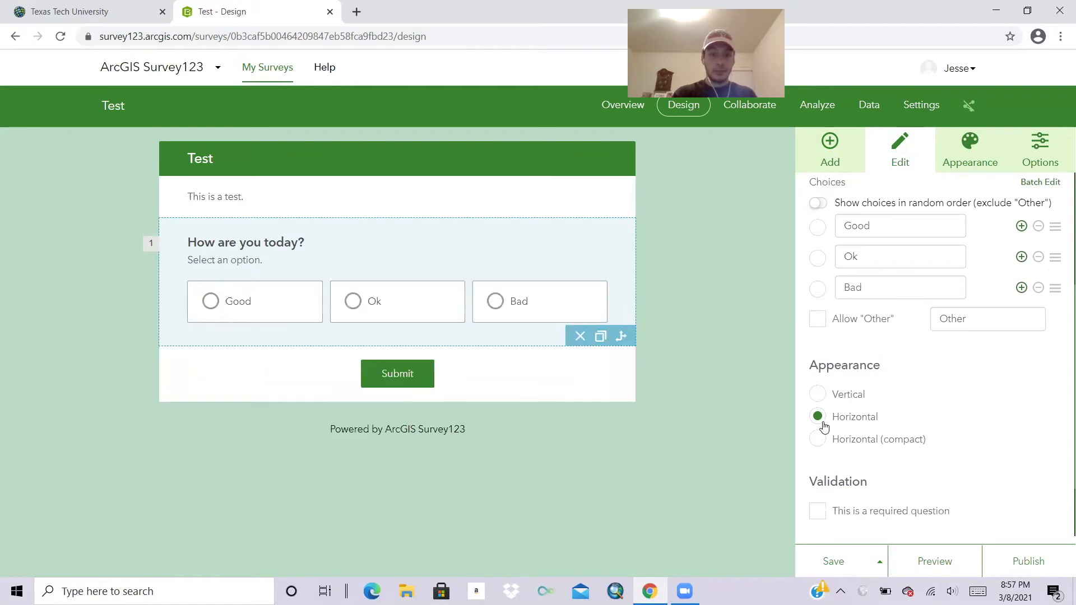
{"action": "left_click", "coordinate": [818, 441]}
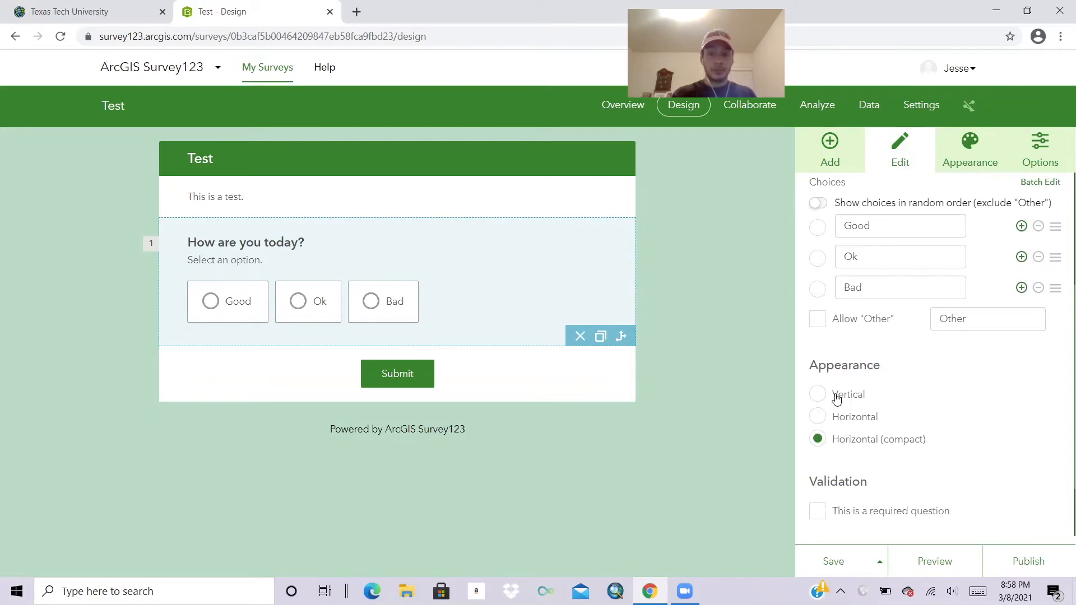
{"action": "left_click", "coordinate": [818, 394]}
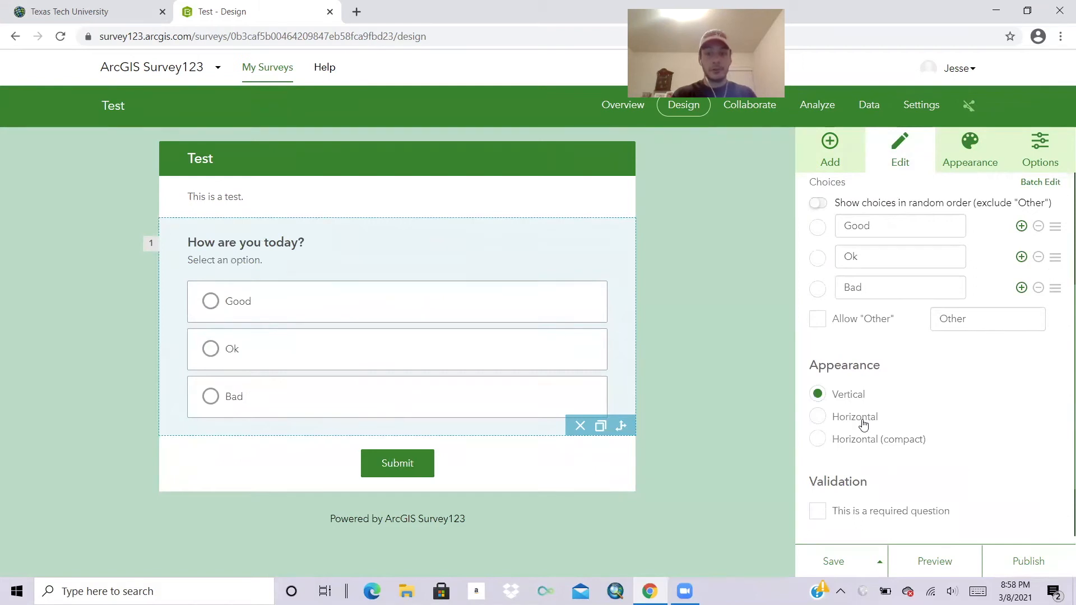
{"action": "scroll", "coordinate": [860, 423], "scroll_direction": "down", "scroll_amount": 2}
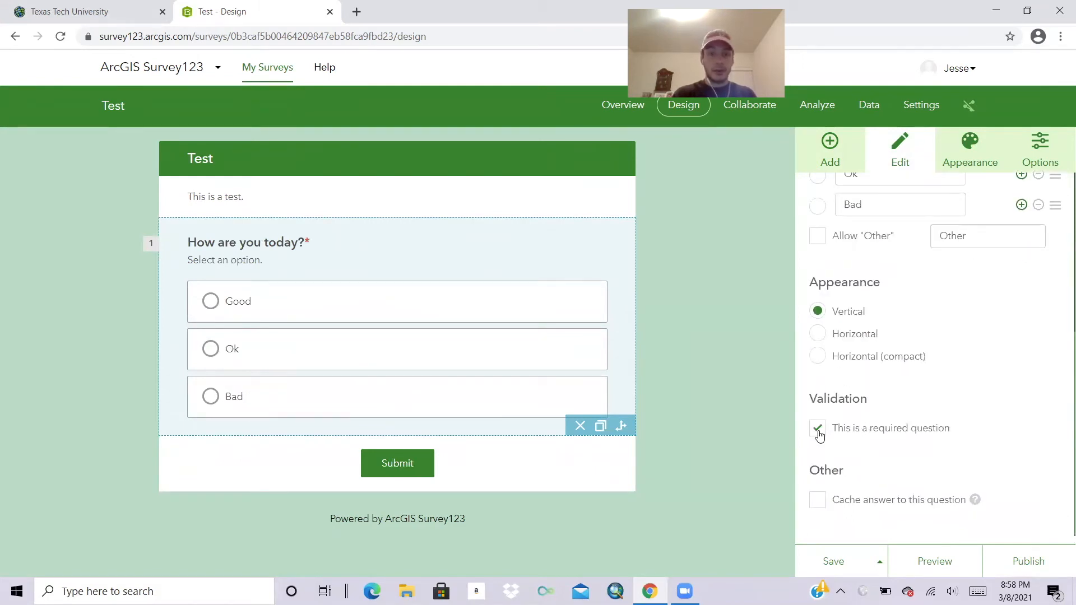
{"action": "left_click", "coordinate": [831, 146]}
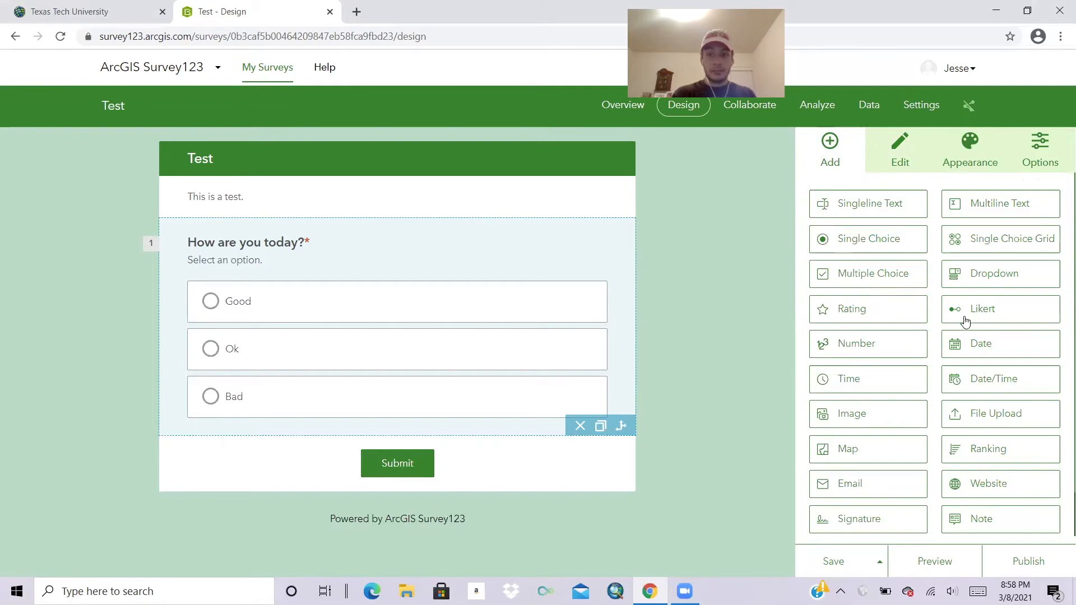
Add a Likert question titled 'How likely are you to eat a pizza today?'.
{"action": "left_click", "coordinate": [980, 309]}
{"action": "scroll", "coordinate": [594, 365], "scroll_direction": "down", "scroll_amount": 2}
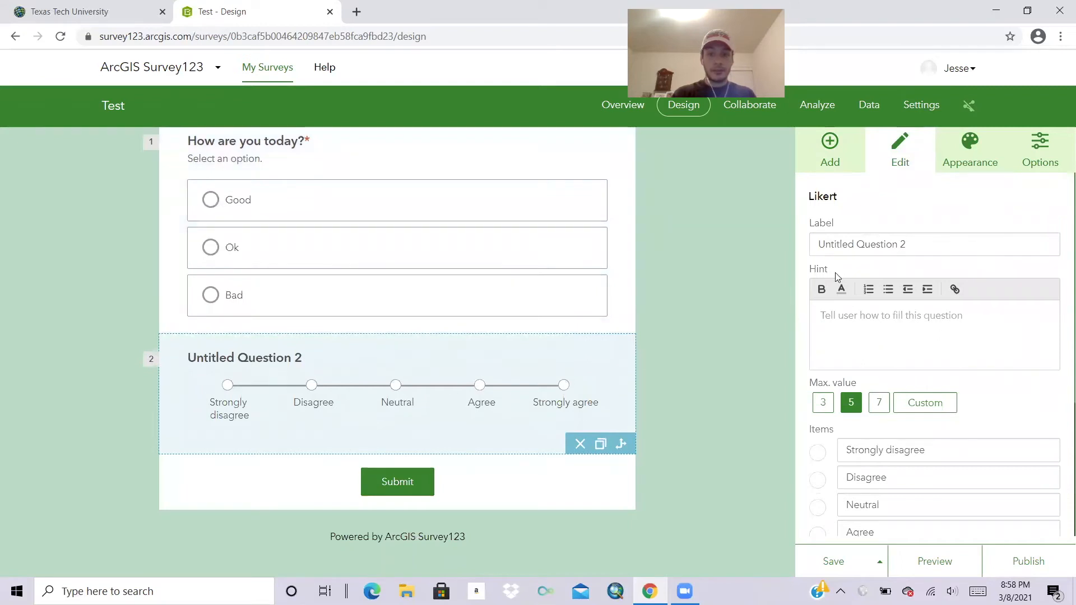
{"action": "triple_click", "coordinate": [886, 246]}
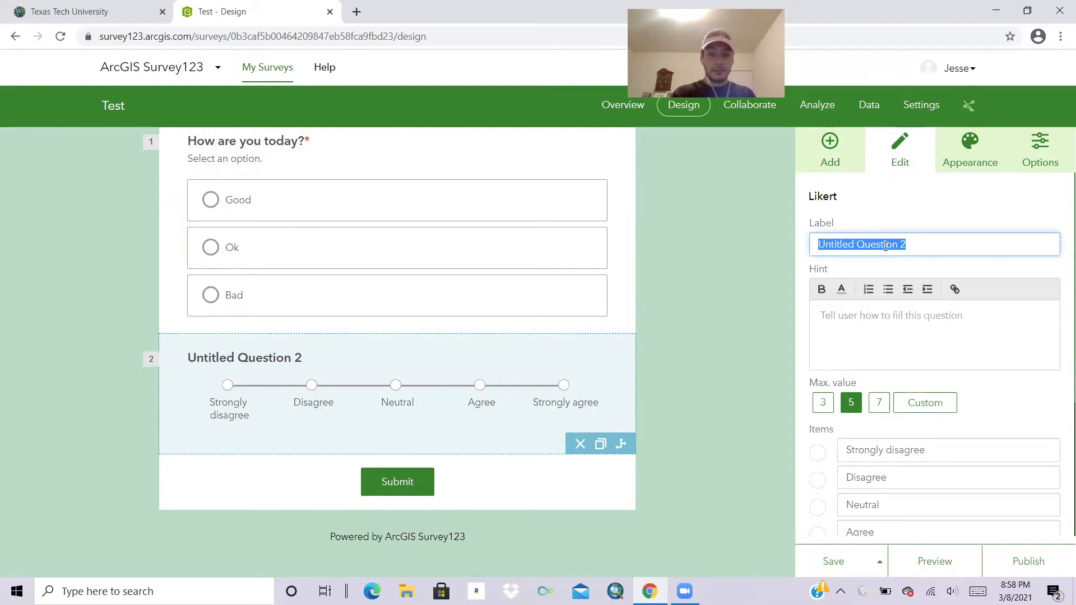
{"action": "type", "text": "How likely are you to"}
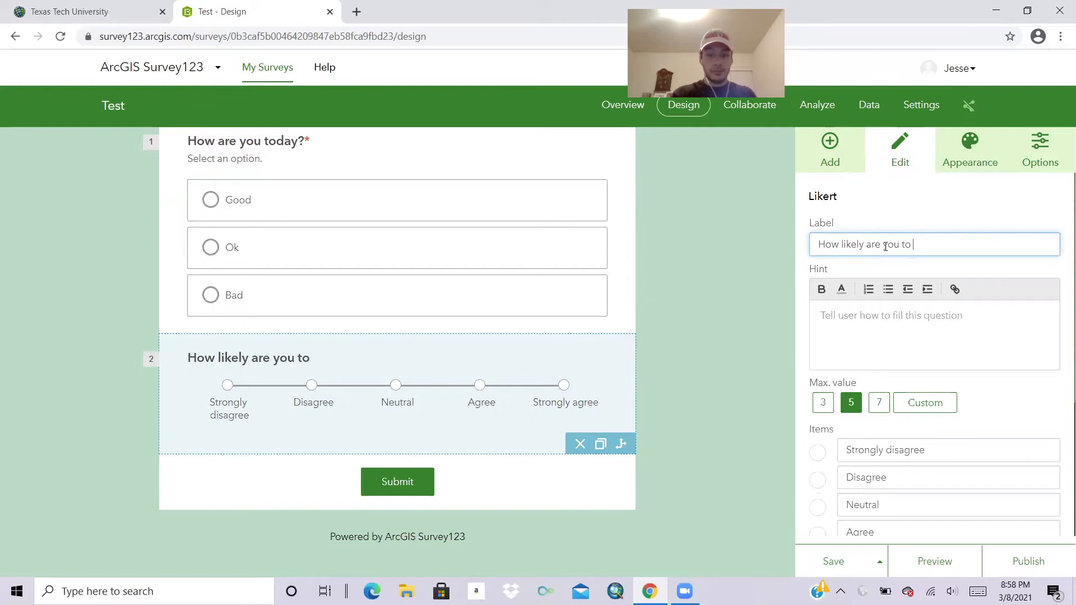
{"action": "type", "text": " eat a pi"}
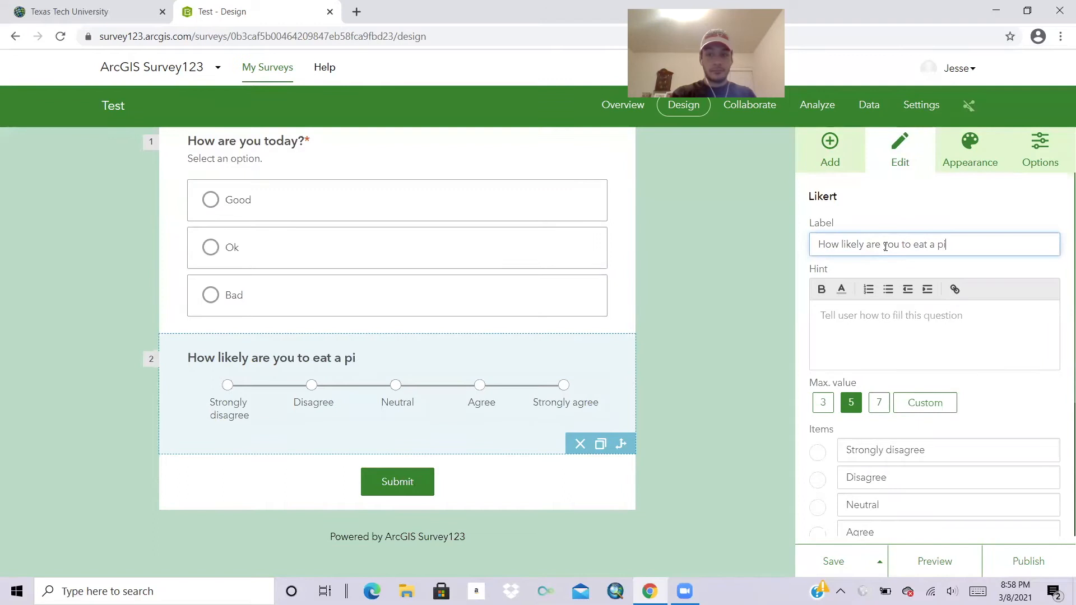
{"action": "type", "text": "zza today?"}
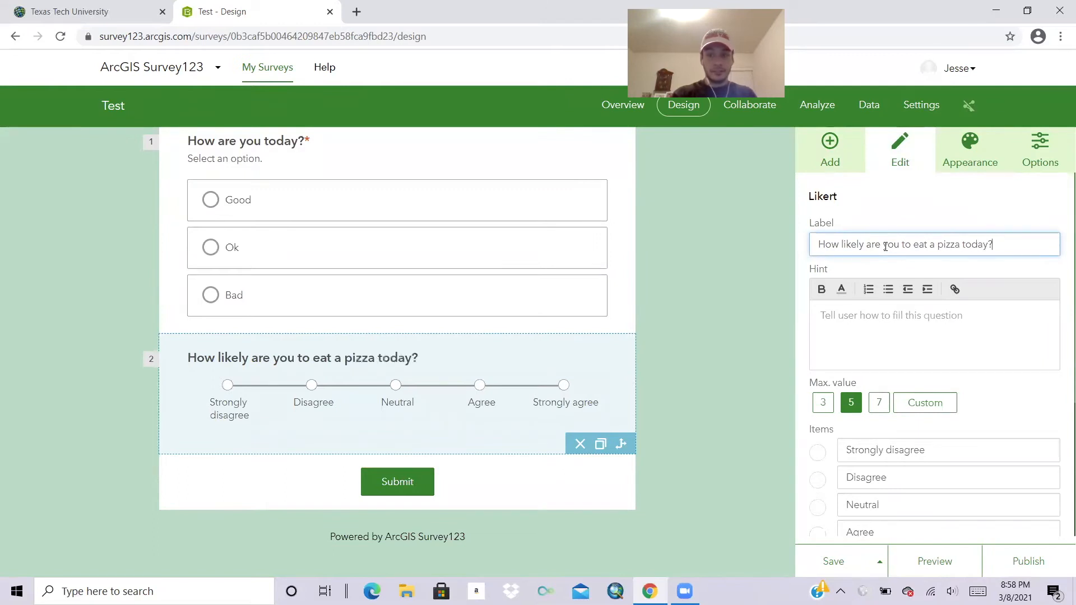
Give the Likert question the hint 'Select one option' and make it required.
{"action": "left_click", "coordinate": [879, 307]}
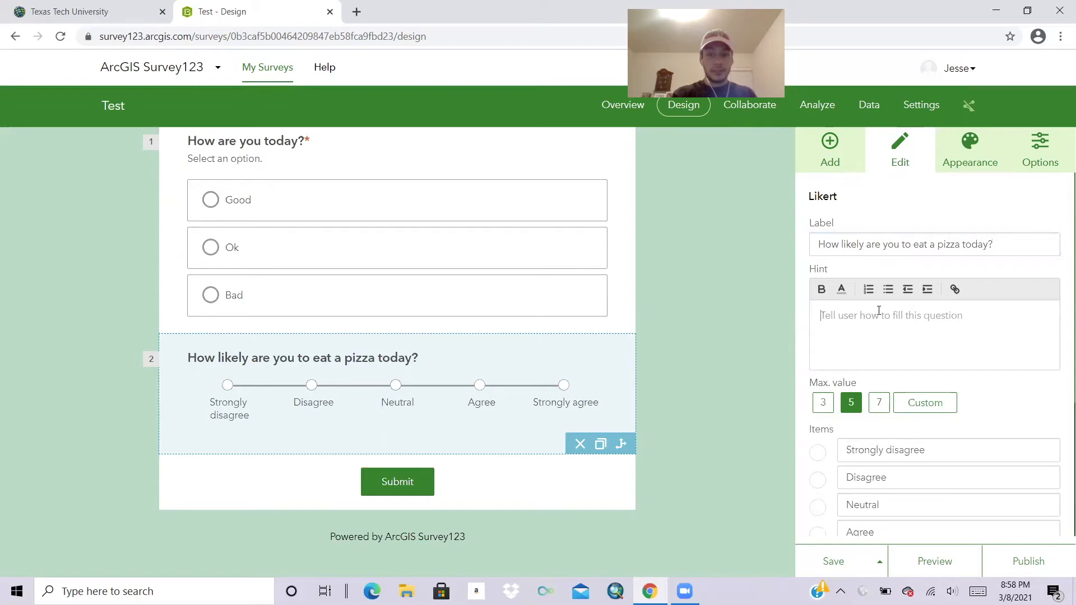
{"action": "type", "text": "Select one option"}
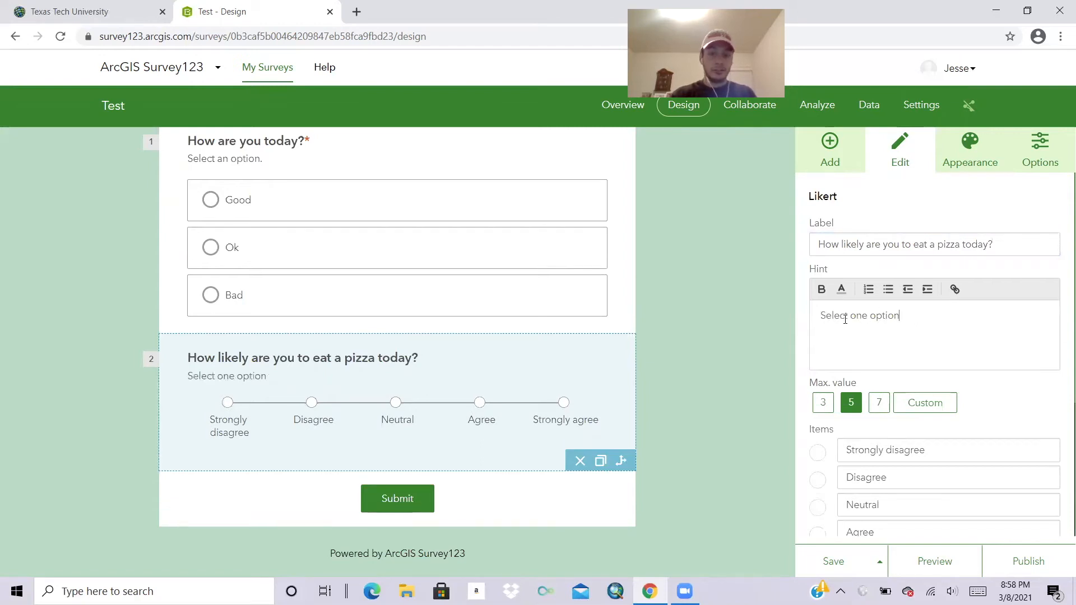
{"action": "scroll", "coordinate": [899, 345], "scroll_direction": "down", "scroll_amount": 1}
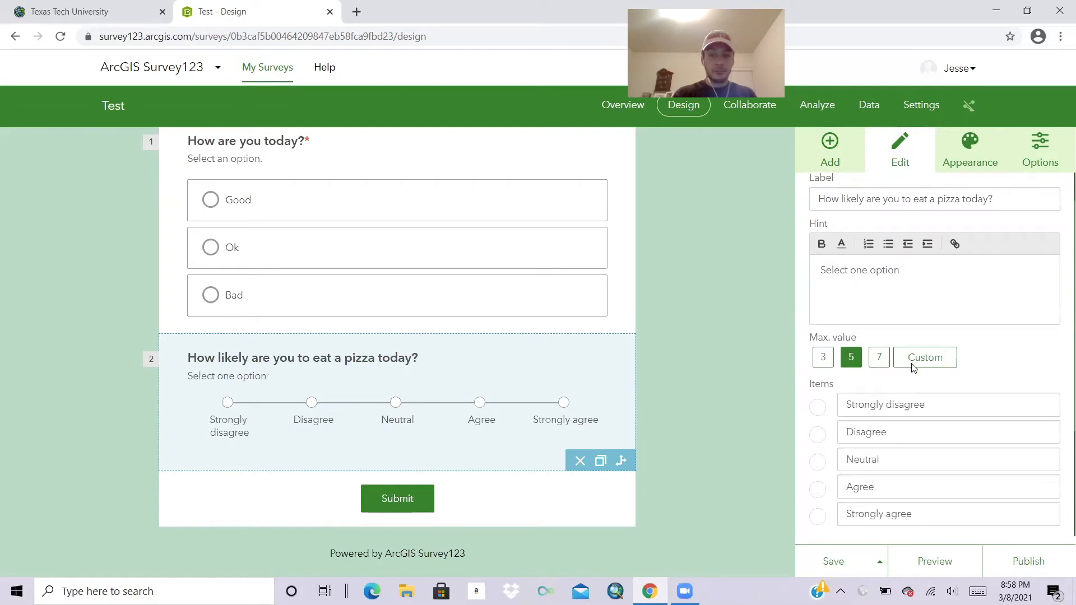
{"action": "scroll", "coordinate": [911, 400], "scroll_direction": "down", "scroll_amount": 2}
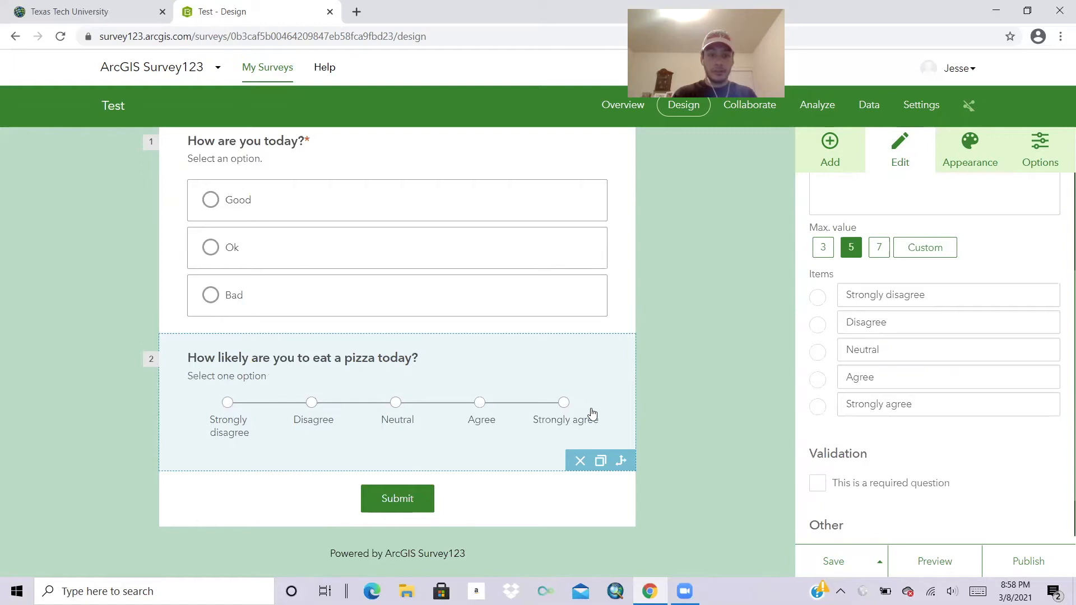
{"action": "scroll", "coordinate": [669, 397], "scroll_direction": "up", "scroll_amount": 3}
{"action": "scroll", "coordinate": [669, 397], "scroll_direction": "down", "scroll_amount": 1}
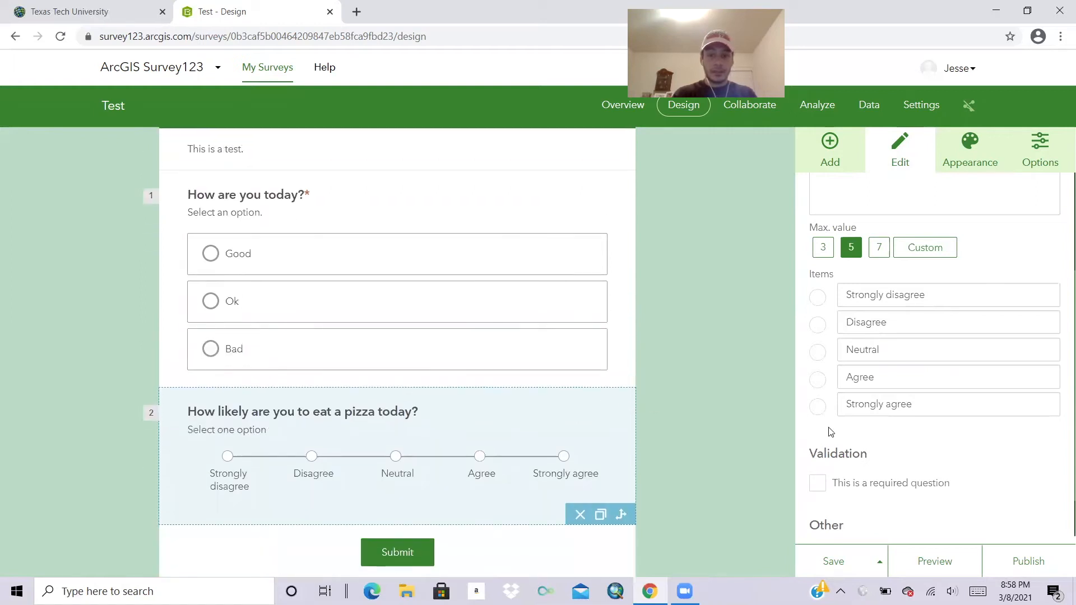
{"action": "left_click", "coordinate": [818, 486]}
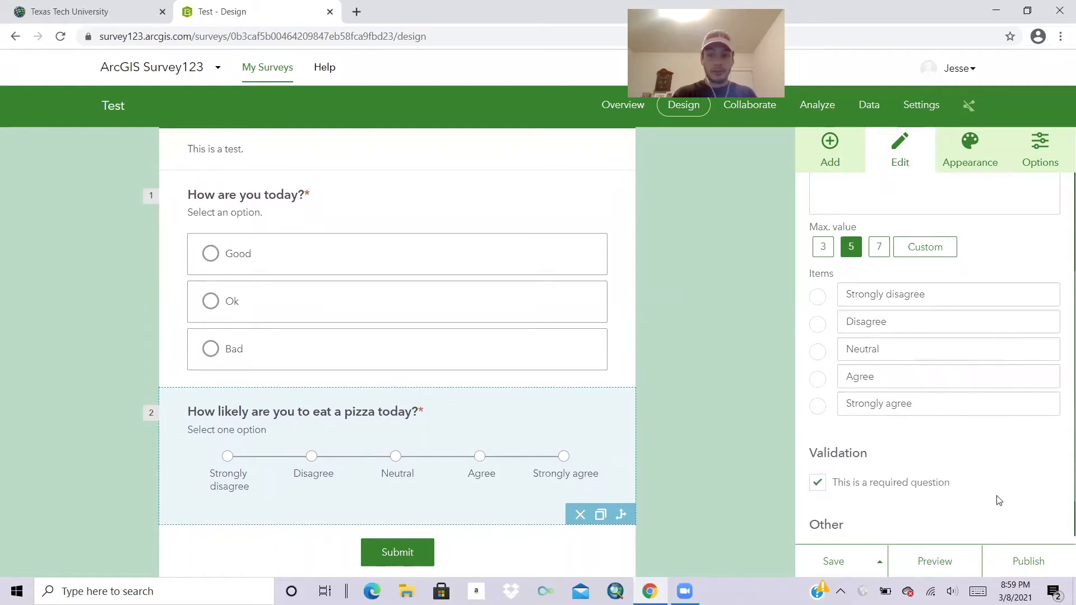
{"action": "scroll", "coordinate": [1001, 495], "scroll_direction": "down", "scroll_amount": 1}
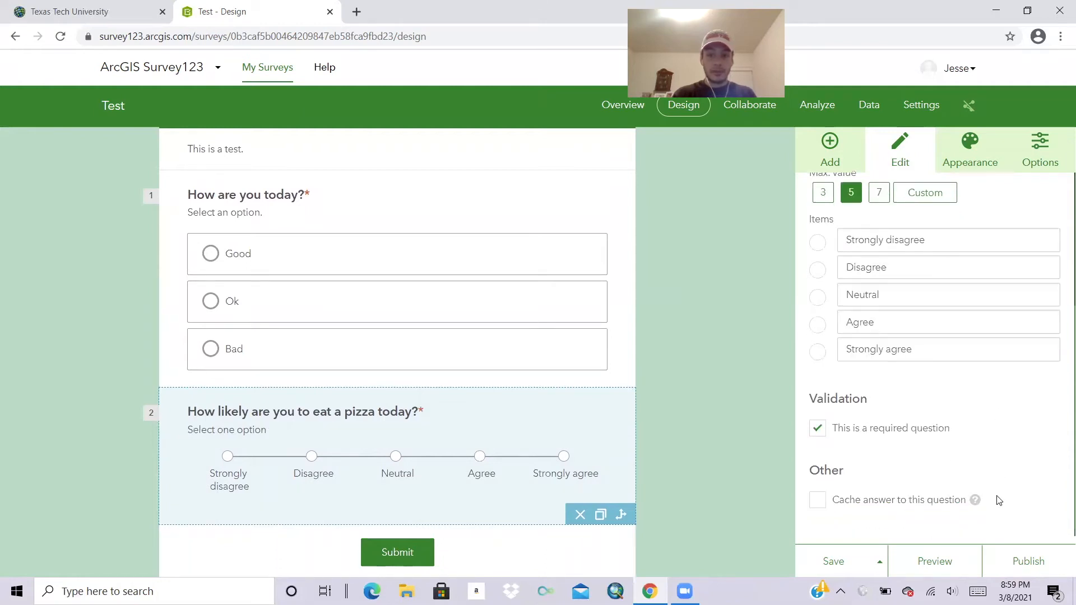
{"action": "left_click", "coordinate": [833, 145]}
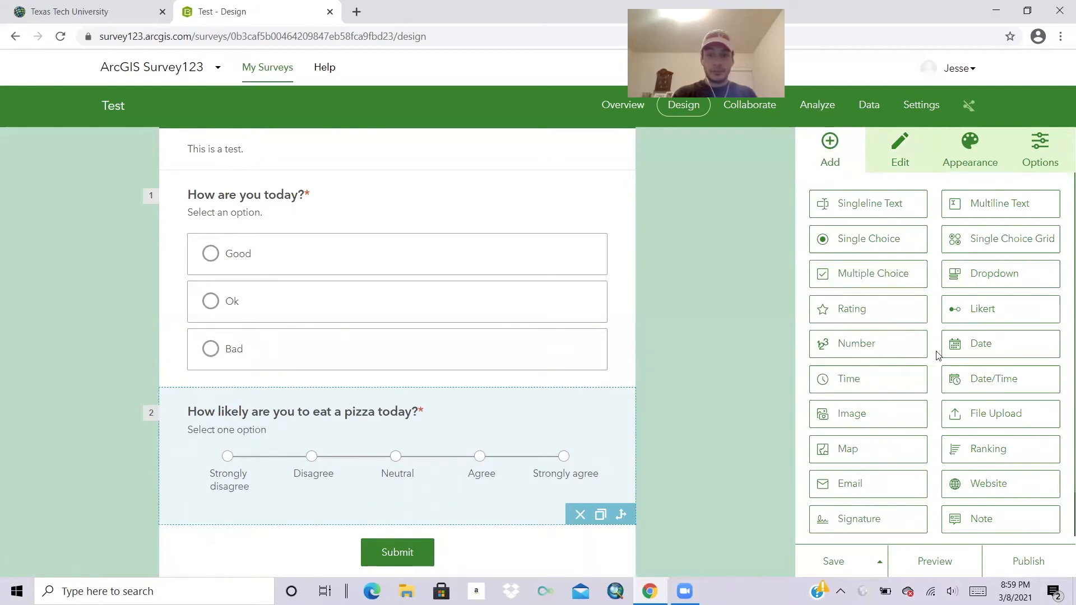
Add a Rating question 'What do you think about this survey' with hint '1=Bad 5=Good'.
{"action": "left_click", "coordinate": [883, 315]}
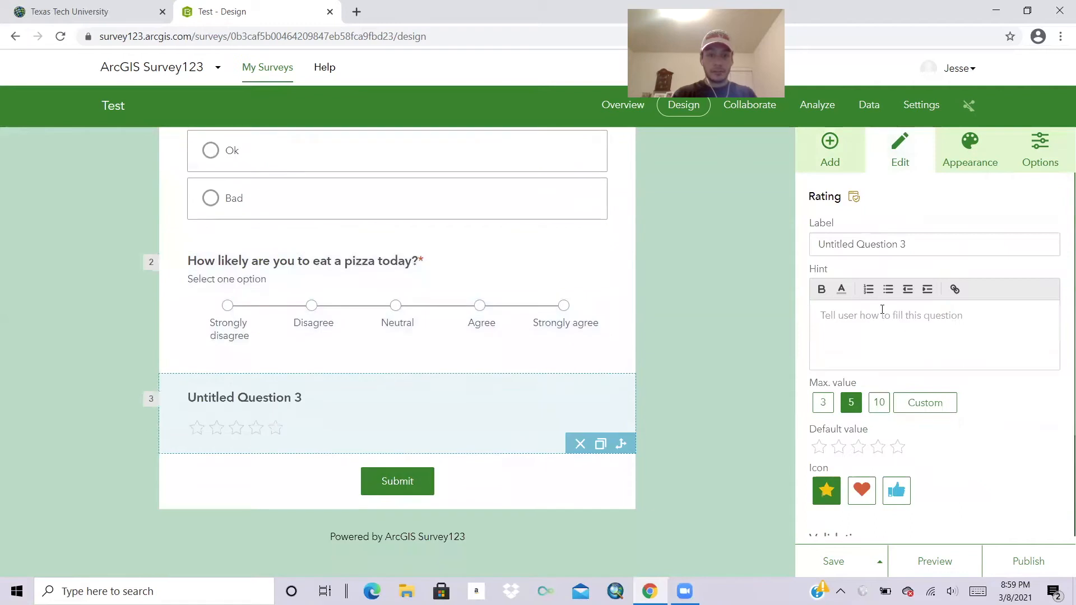
{"action": "triple_click", "coordinate": [943, 239]}
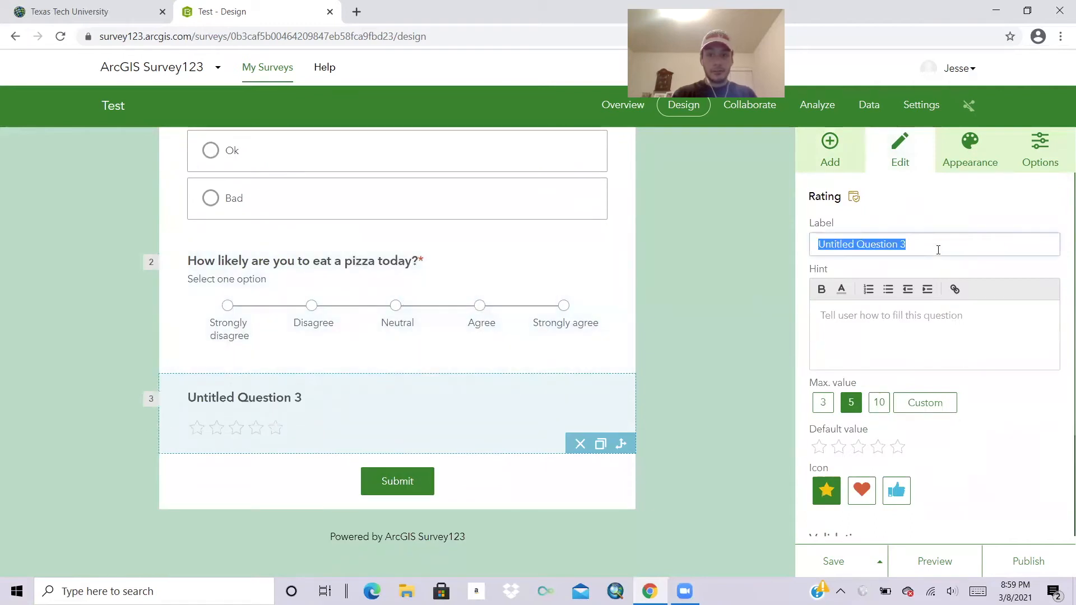
{"action": "type", "text": "What "}
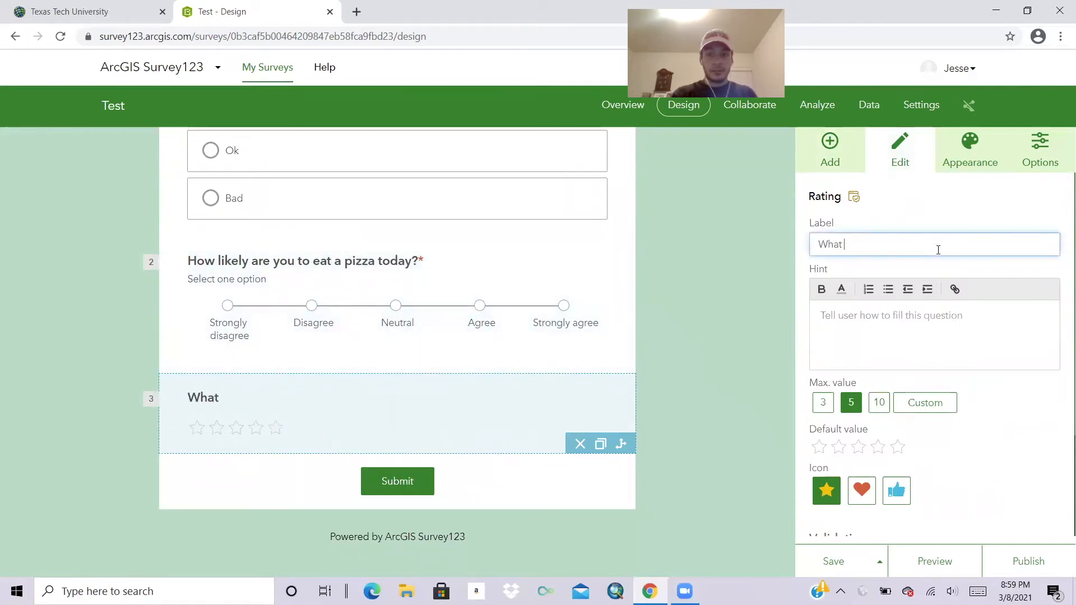
{"action": "type", "text": "do you think"}
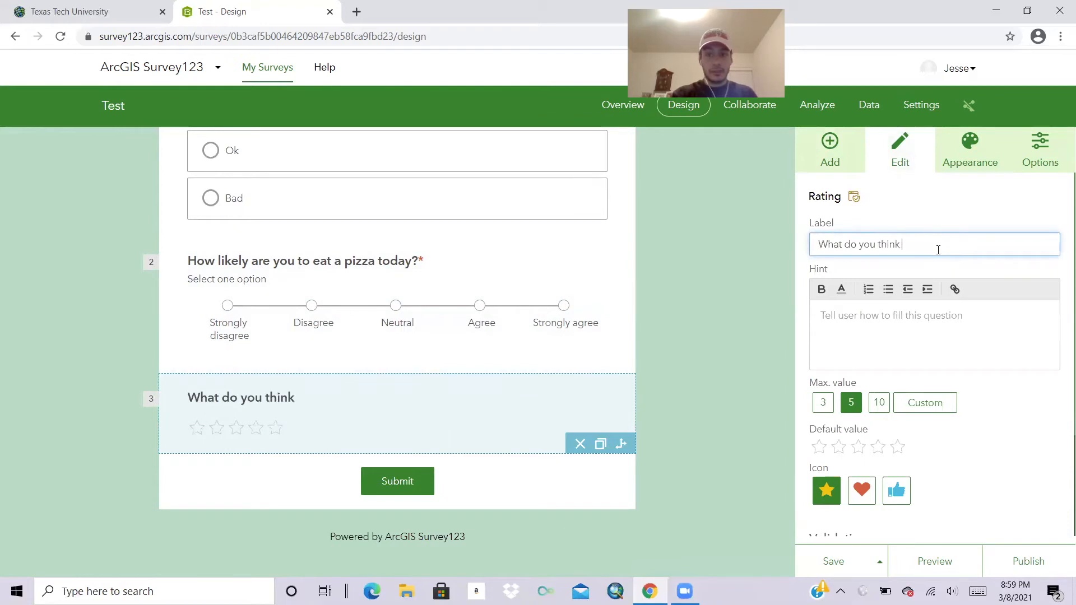
{"action": "type", "text": " about this survey"}
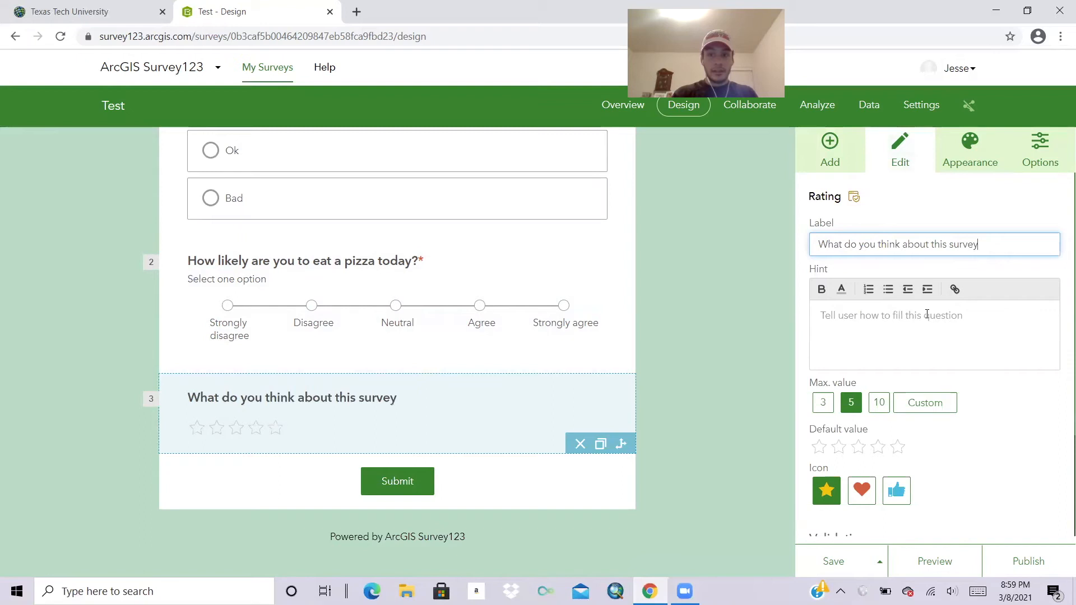
{"action": "scroll", "coordinate": [981, 415], "scroll_direction": "down", "scroll_amount": 1}
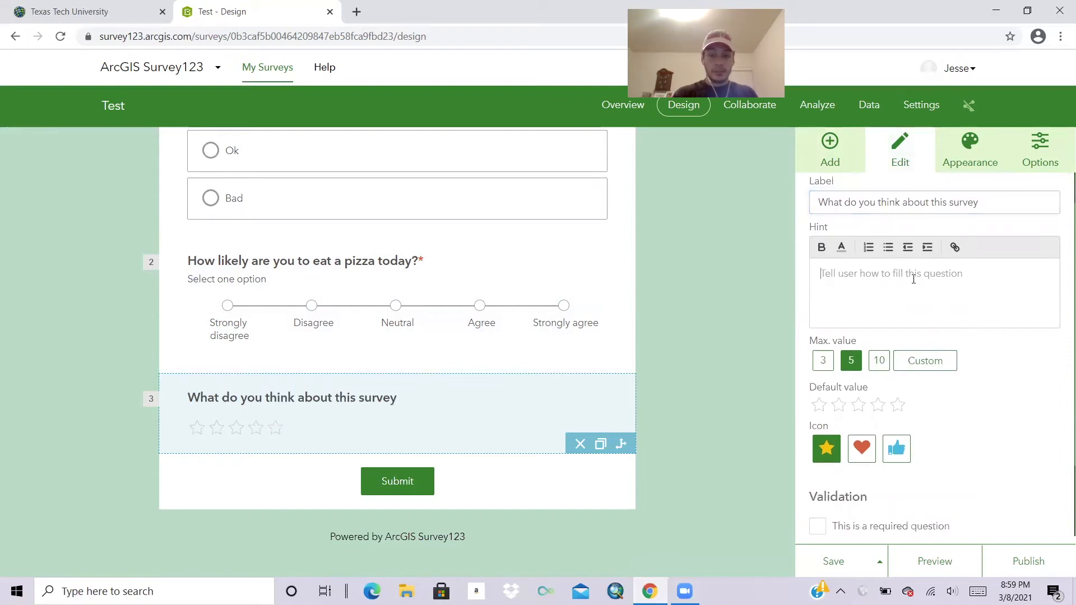
{"action": "type", "text": "1="}
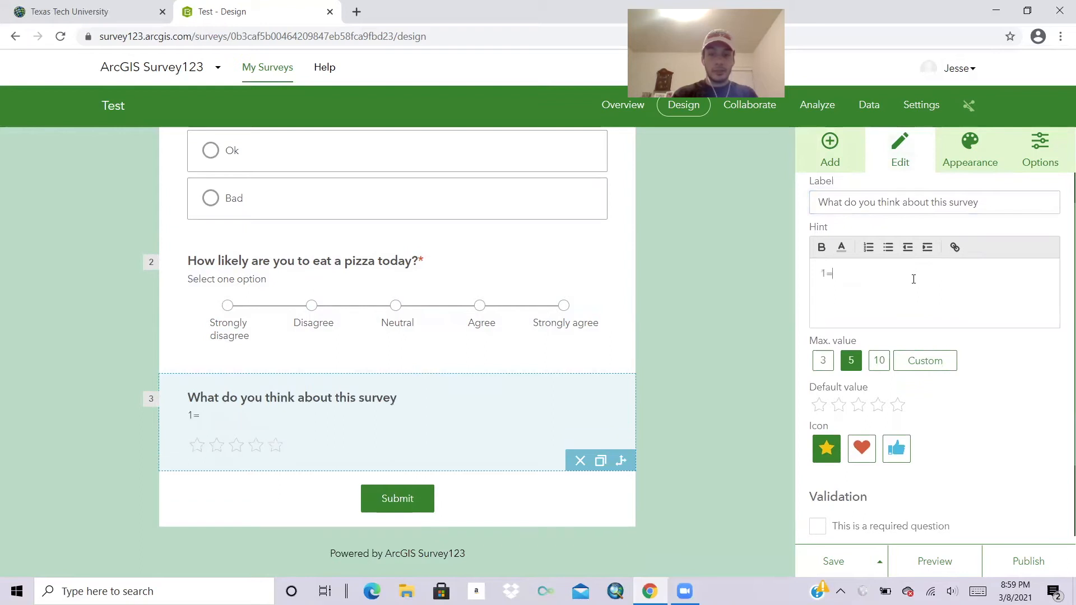
{"action": "type", "text": "Bad"}
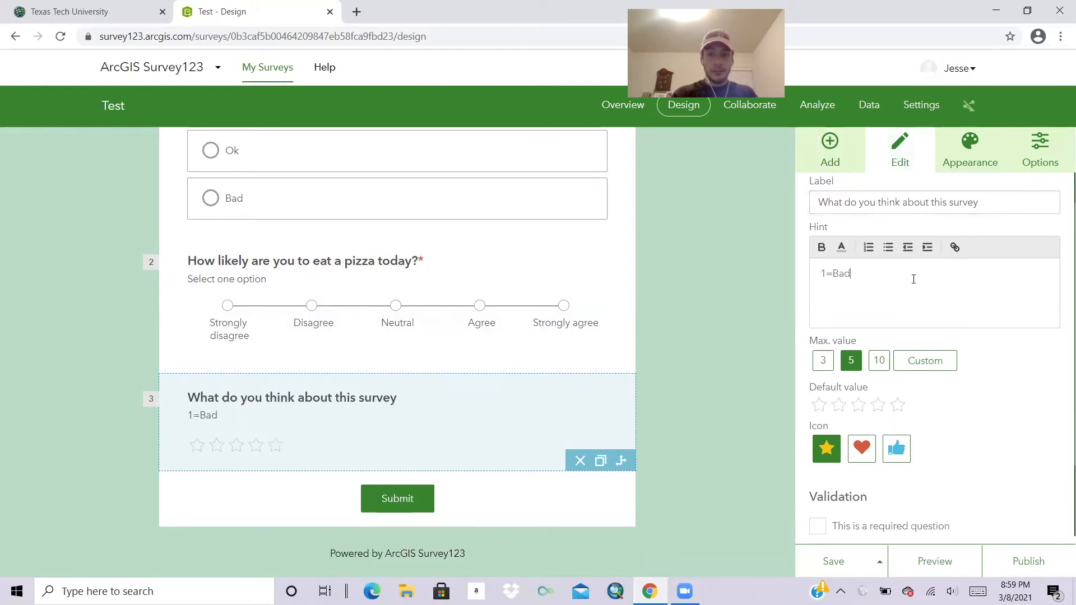
{"action": "type", "text": " 5=Good"}
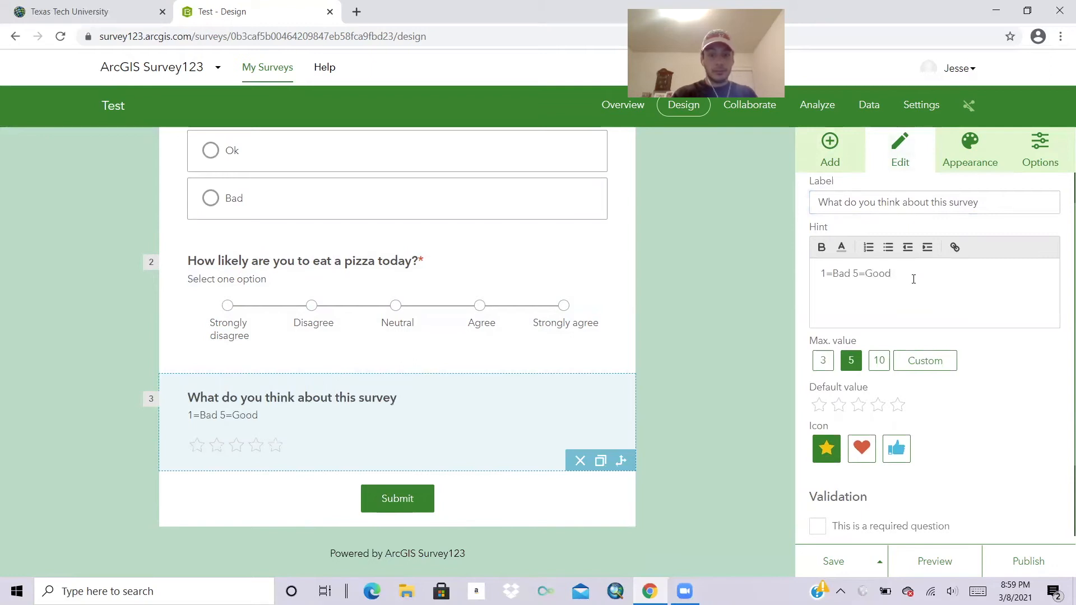
Try other maximum, default and heart/thumbs options, then keep the star rating symbols.
{"action": "left_click", "coordinate": [822, 361]}
{"action": "left_click", "coordinate": [847, 407]}
{"action": "left_click", "coordinate": [819, 404]}
{"action": "left_click", "coordinate": [818, 405]}
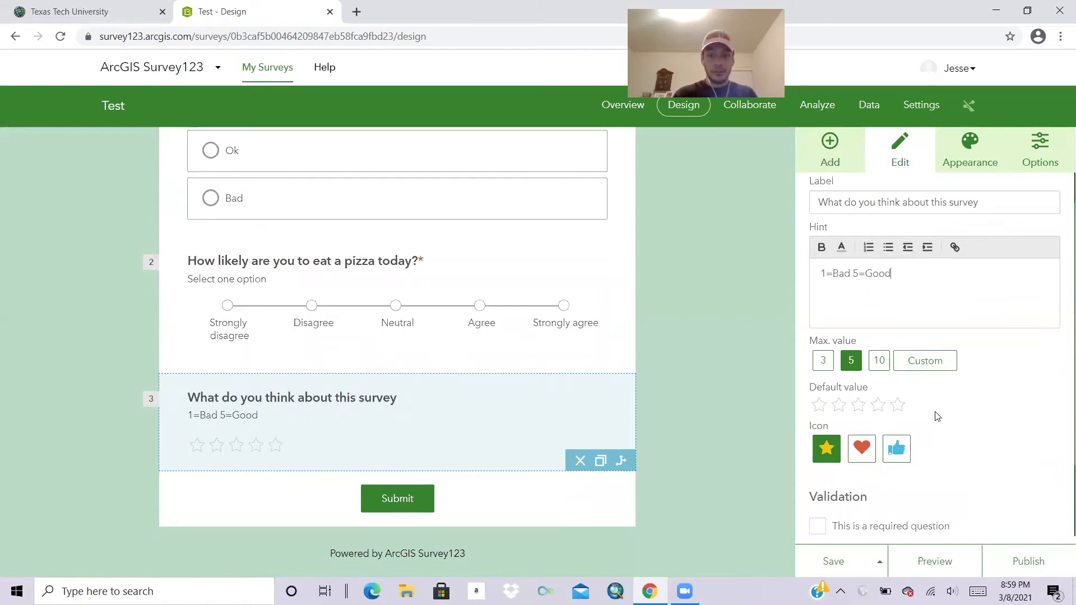
{"action": "left_click", "coordinate": [854, 455]}
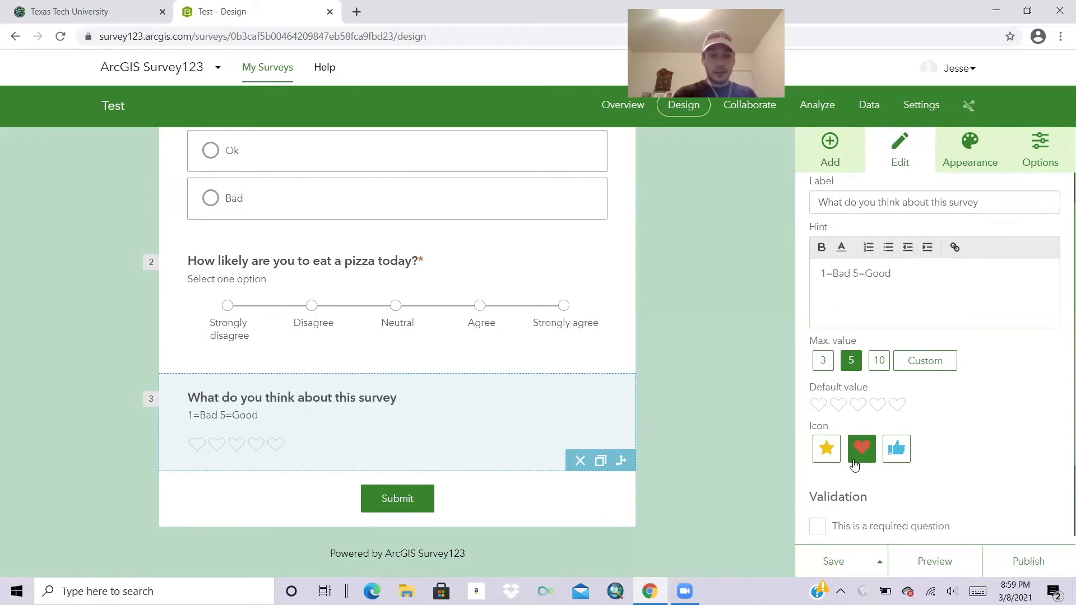
{"action": "left_click", "coordinate": [893, 461]}
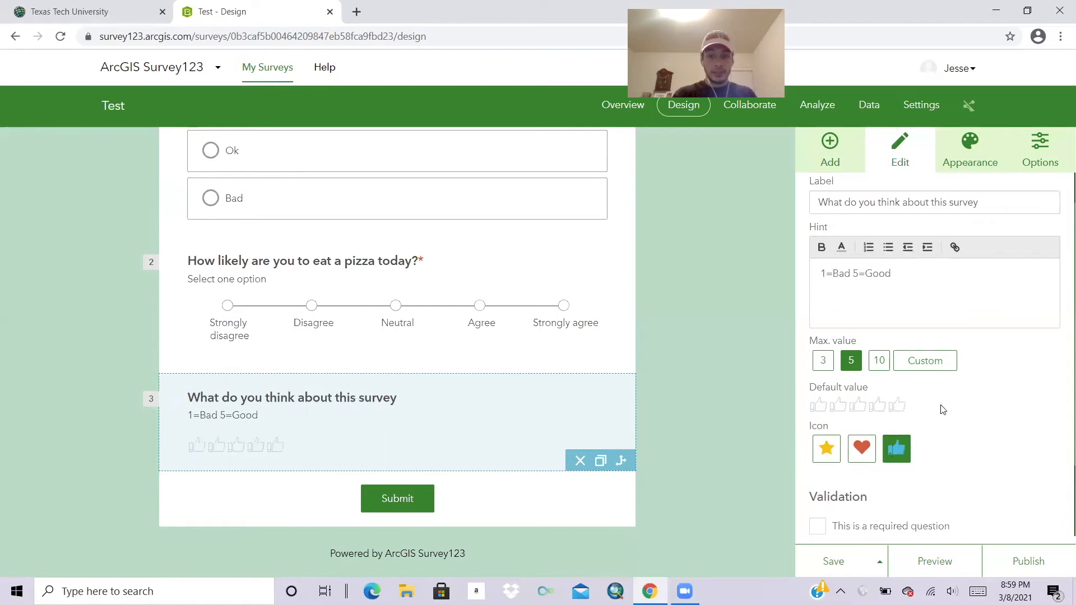
{"action": "left_click", "coordinate": [822, 455]}
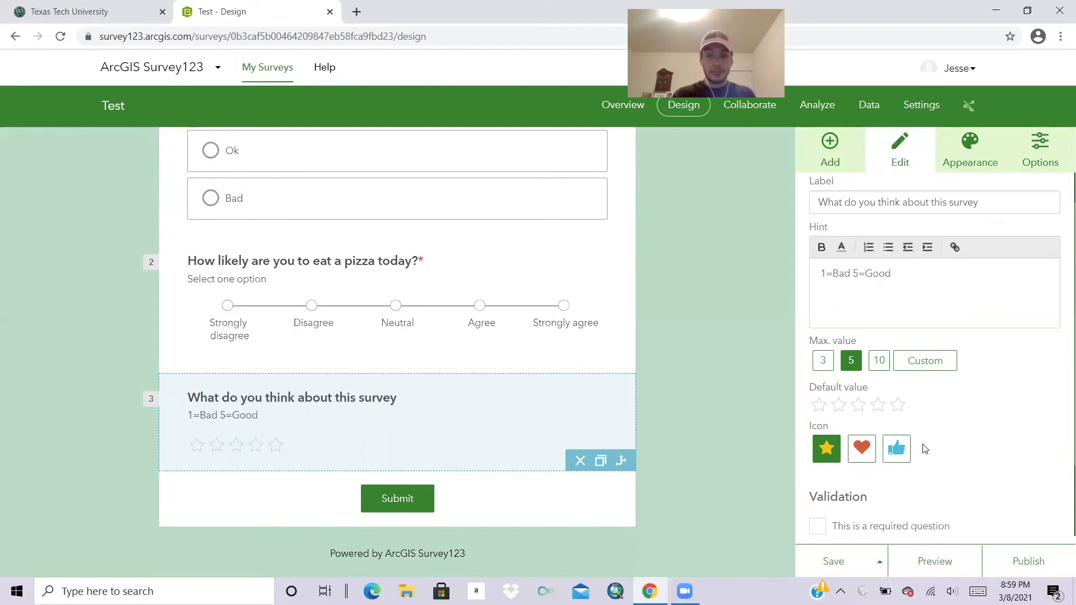
{"action": "scroll", "coordinate": [925, 449], "scroll_direction": "down", "scroll_amount": 2}
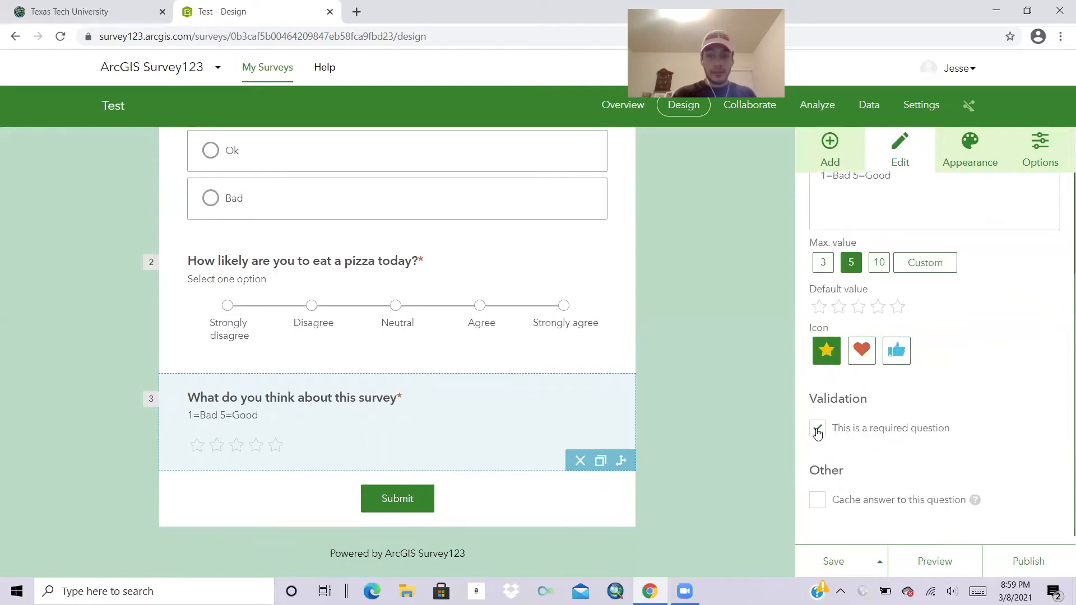
{"action": "left_click", "coordinate": [830, 149]}
{"action": "scroll", "coordinate": [935, 449], "scroll_direction": "down", "scroll_amount": 1}
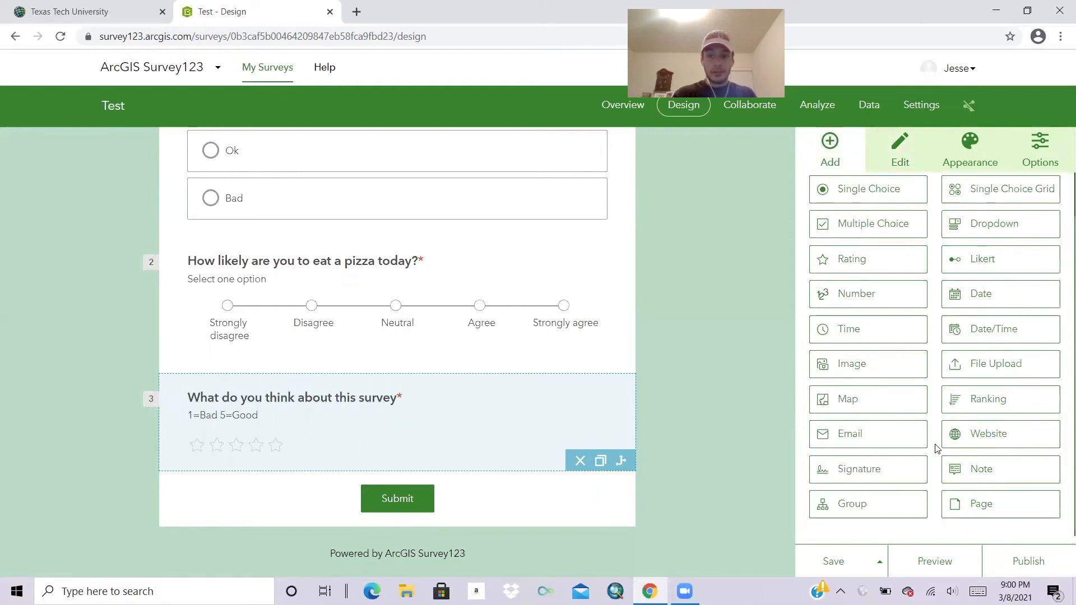
Add a required Signature question labelled 'Please sign here.'.
{"action": "left_click", "coordinate": [897, 476]}
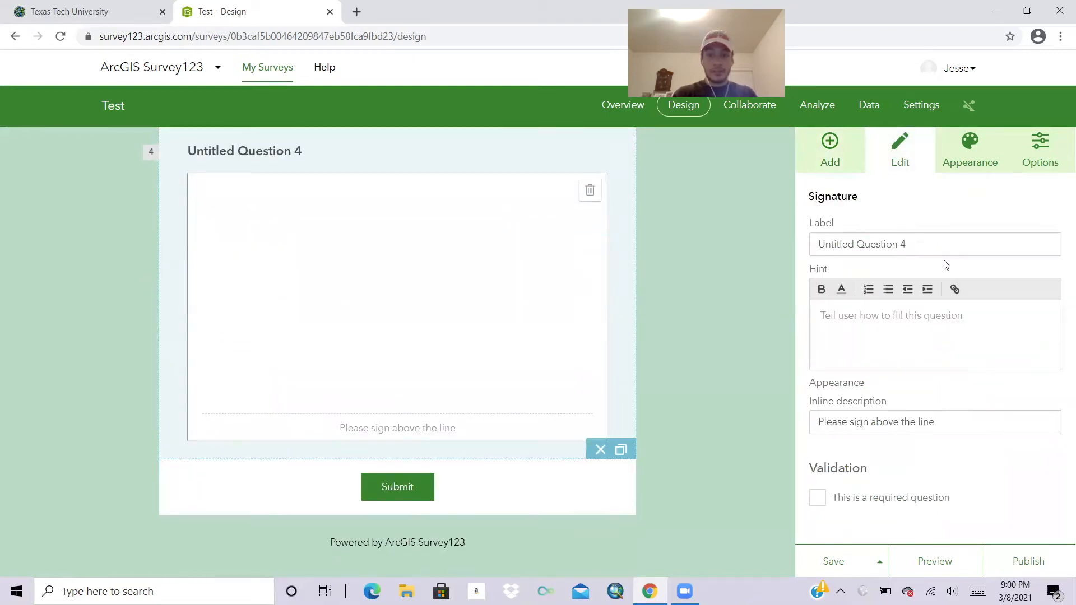
{"action": "left_click", "coordinate": [944, 249]}
{"action": "type", "text": "Pleas"}
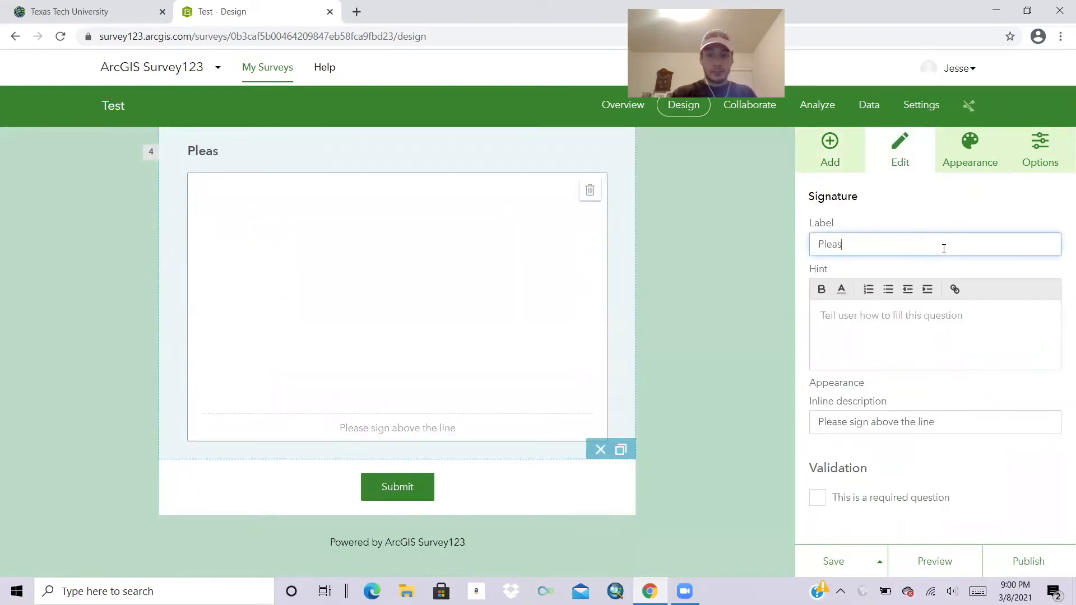
{"action": "type", "text": "e sign here."}
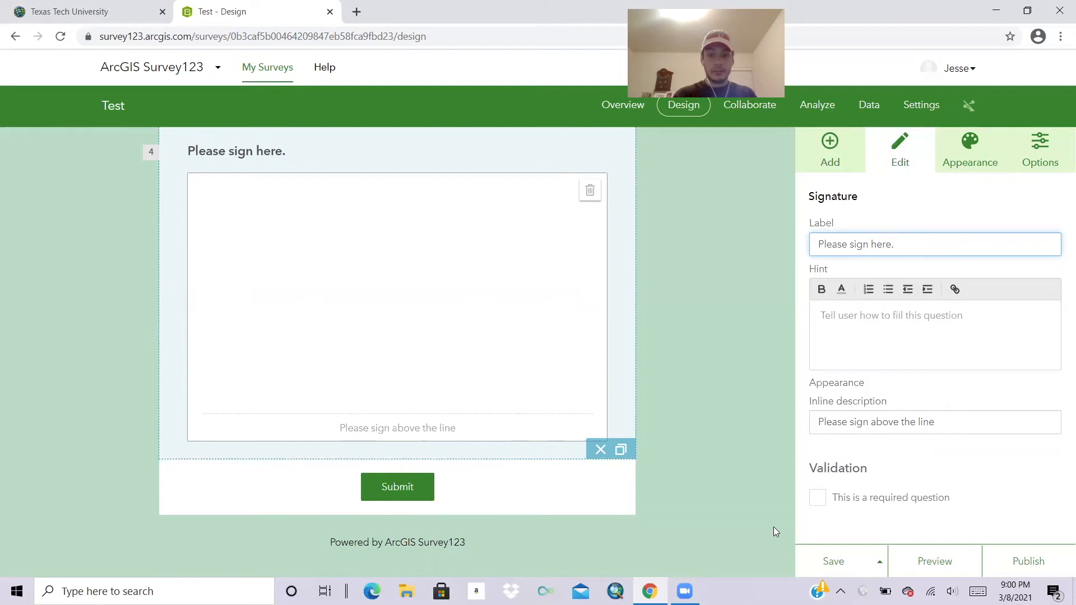
{"action": "left_click", "coordinate": [819, 498]}
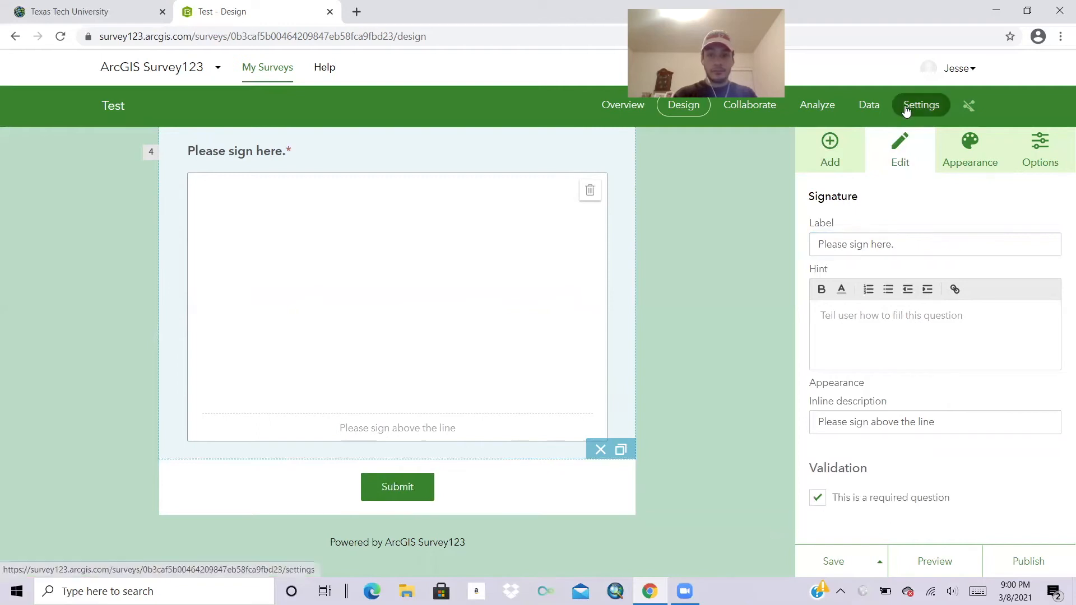
{"action": "left_click", "coordinate": [966, 148]}
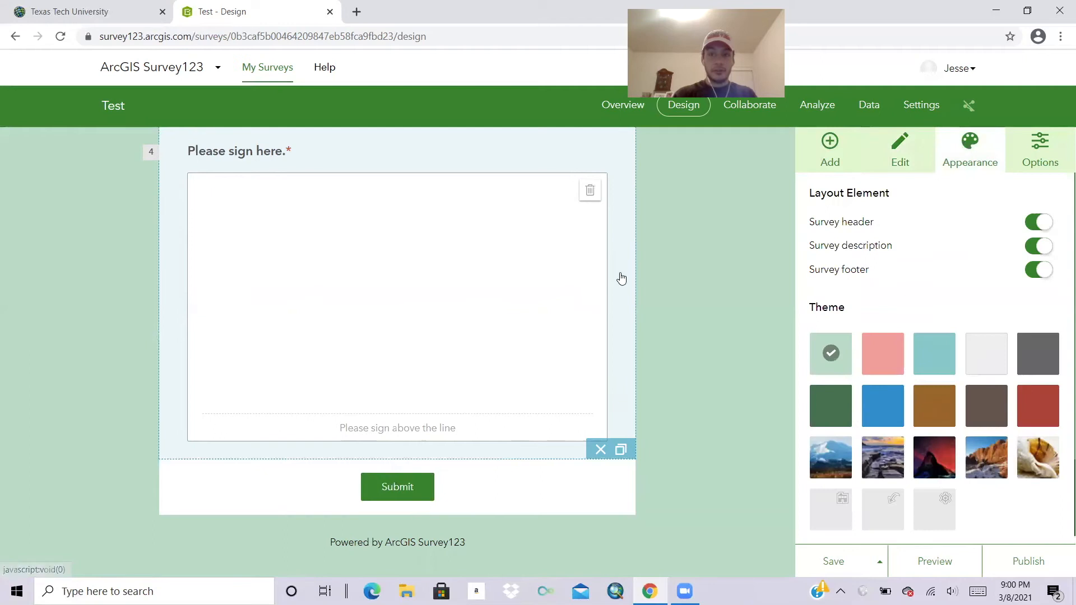
Try the pink and teal themes, then apply the night-sky image theme.
{"action": "scroll", "coordinate": [741, 290], "scroll_direction": "up", "scroll_amount": 10}
{"action": "scroll", "coordinate": [741, 291], "scroll_direction": "up", "scroll_amount": 2}
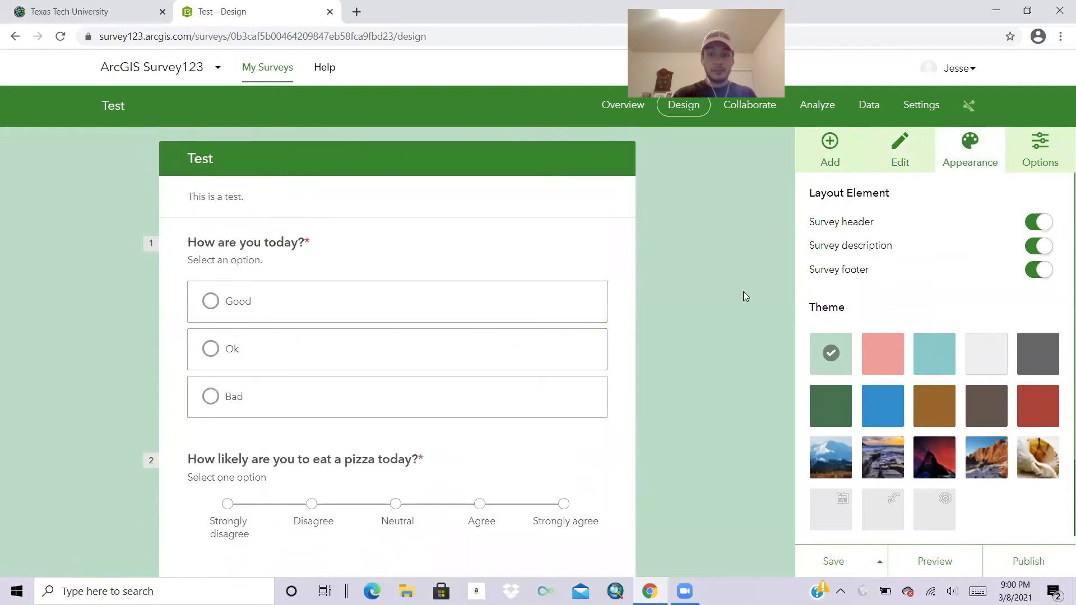
{"action": "left_click", "coordinate": [899, 364]}
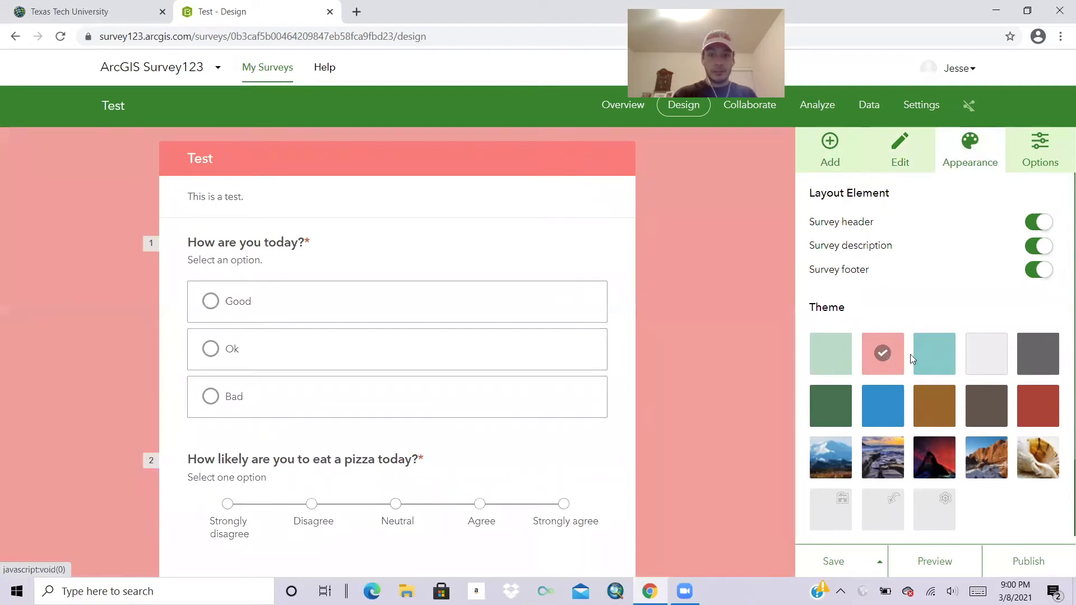
{"action": "left_click", "coordinate": [932, 362]}
{"action": "left_click", "coordinate": [938, 450]}
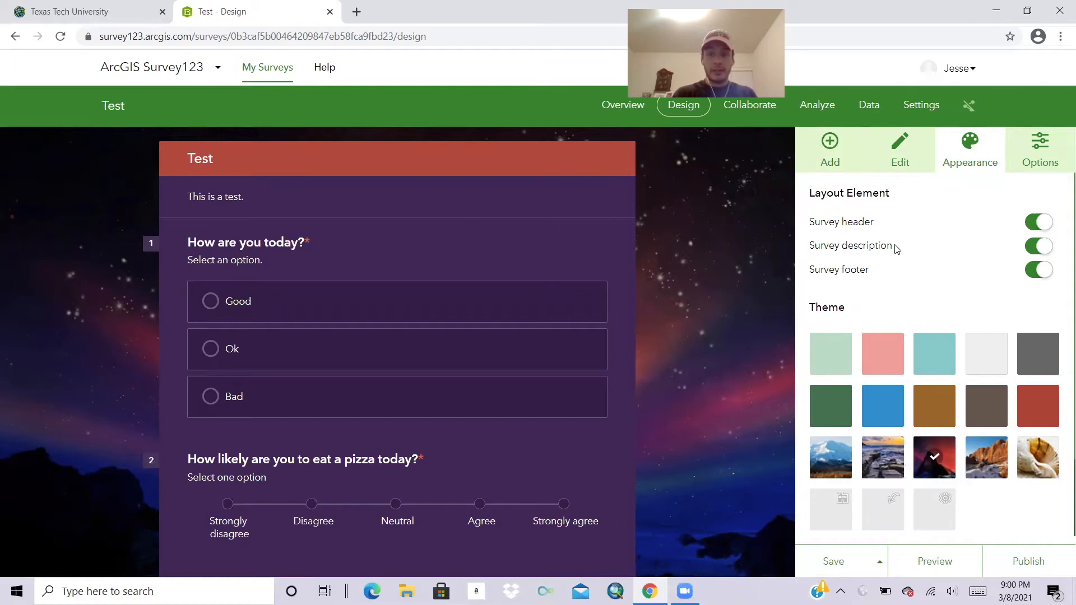
Toggle the header, description and footer off and back on, leaving all three shown.
{"action": "left_click", "coordinate": [1036, 229]}
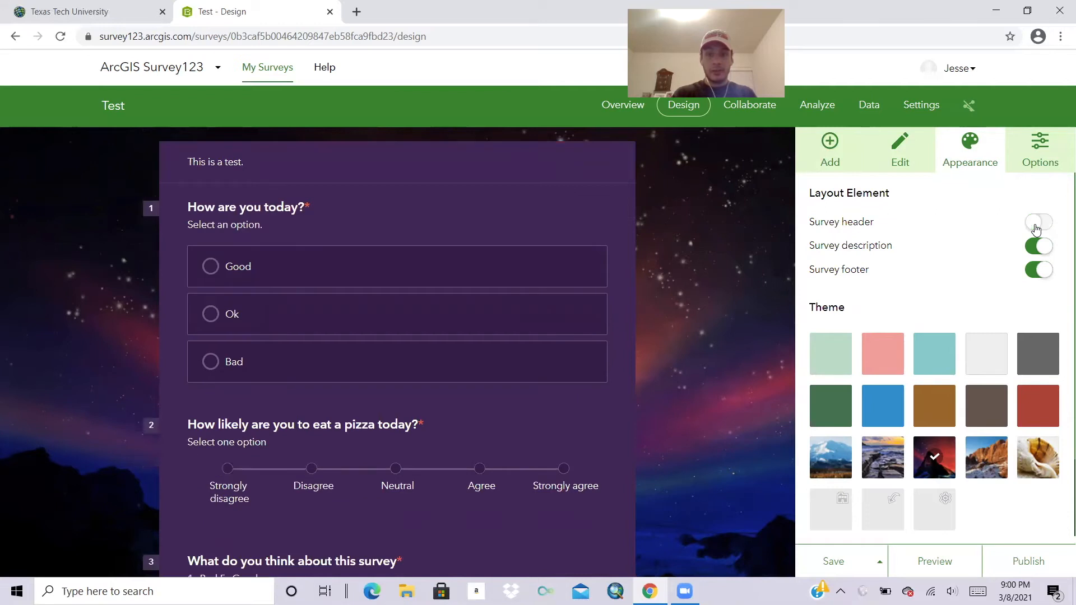
{"action": "left_click", "coordinate": [1047, 228]}
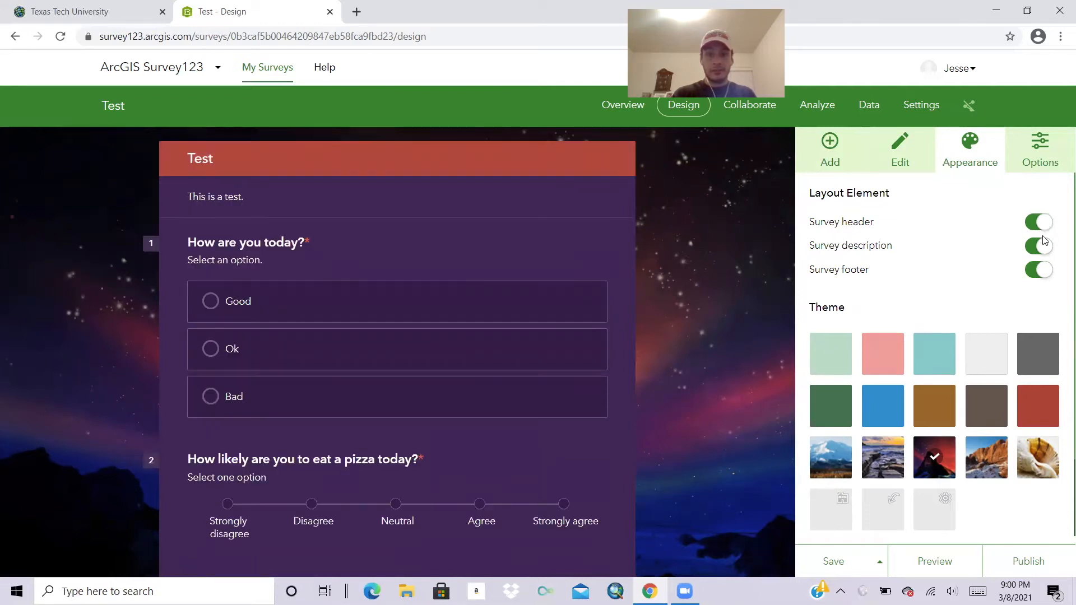
{"action": "left_click", "coordinate": [1038, 253]}
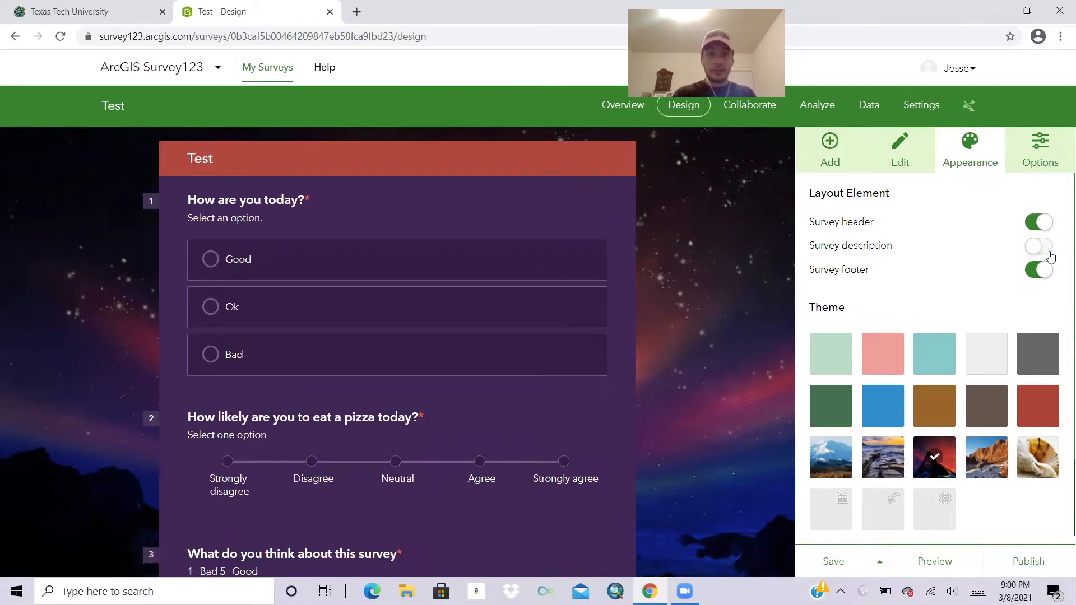
{"action": "left_click", "coordinate": [1046, 249]}
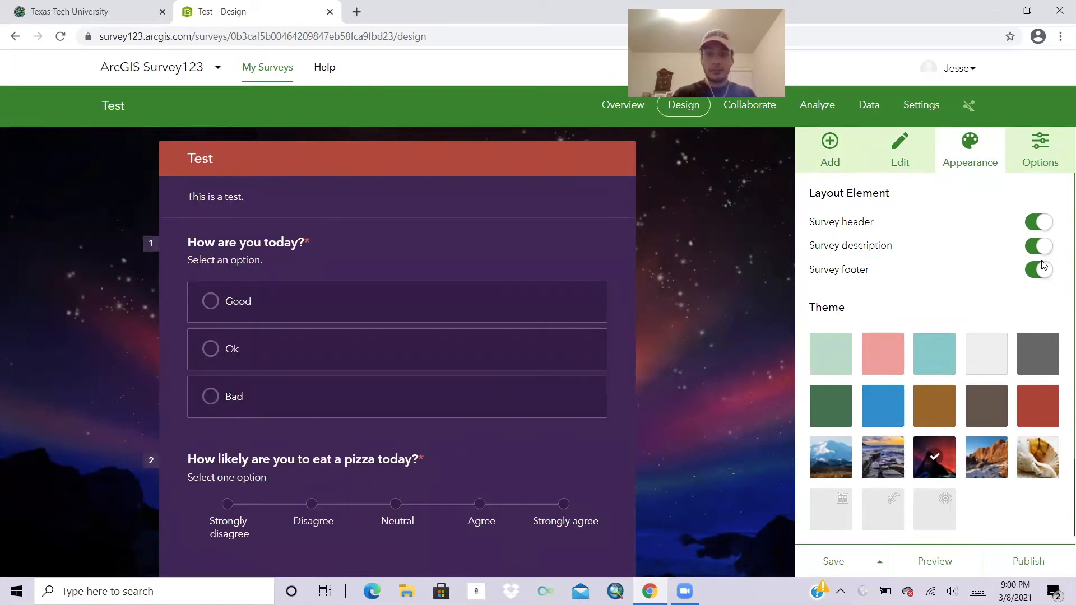
{"action": "left_click", "coordinate": [1039, 272]}
{"action": "scroll", "coordinate": [802, 289], "scroll_direction": "down", "scroll_amount": 2}
{"action": "scroll", "coordinate": [802, 288], "scroll_direction": "up", "scroll_amount": 2}
{"action": "left_click", "coordinate": [1048, 272]}
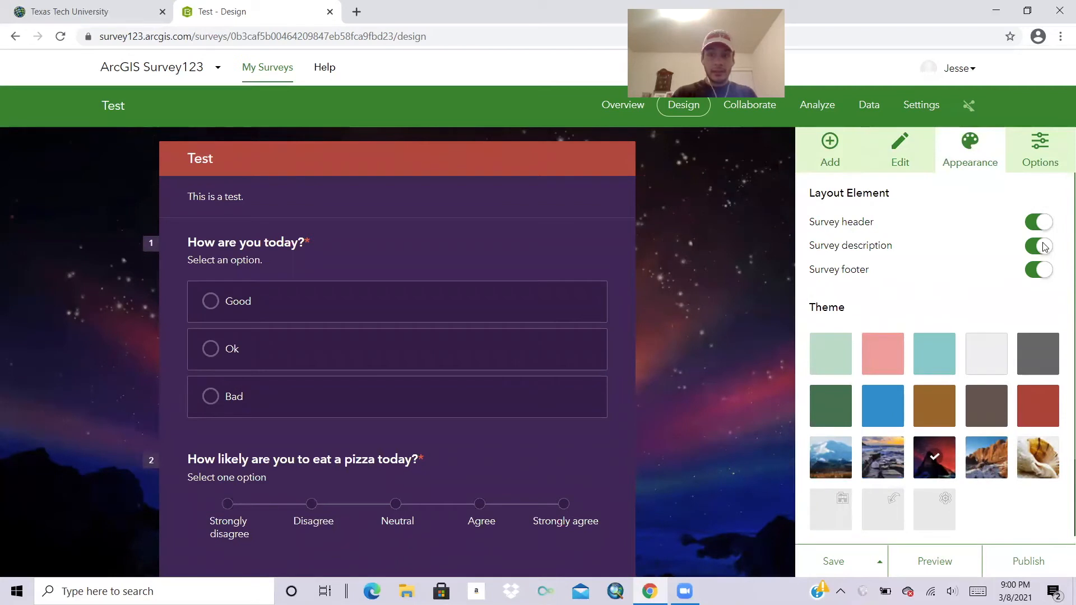
{"action": "left_click", "coordinate": [1038, 162]}
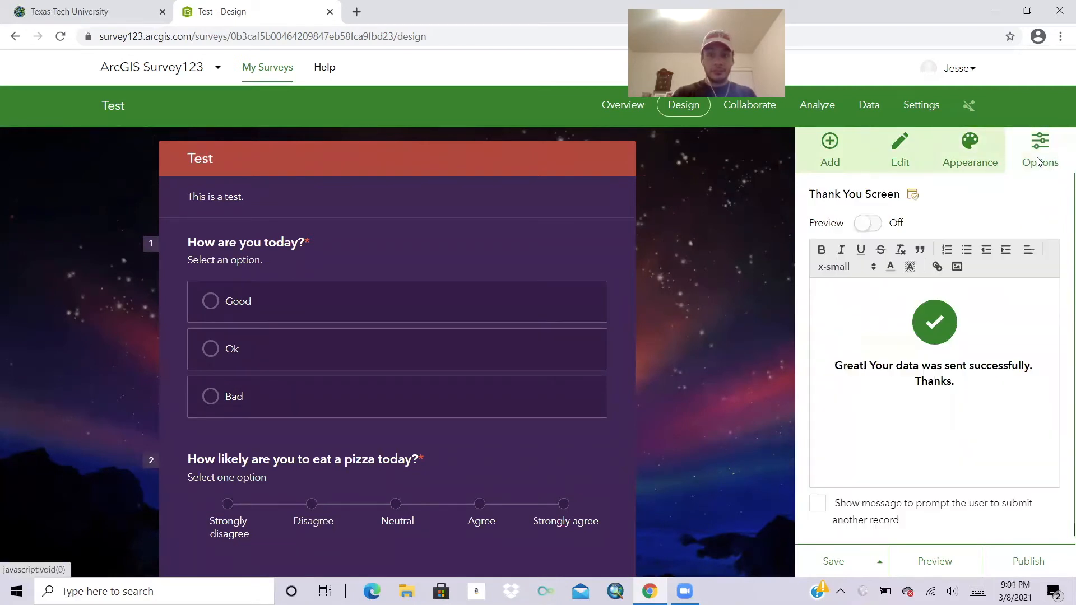
Toggle the Thank You Screen Preview on and off, then launch the full-screen survey preview.
{"action": "left_click", "coordinate": [871, 225]}
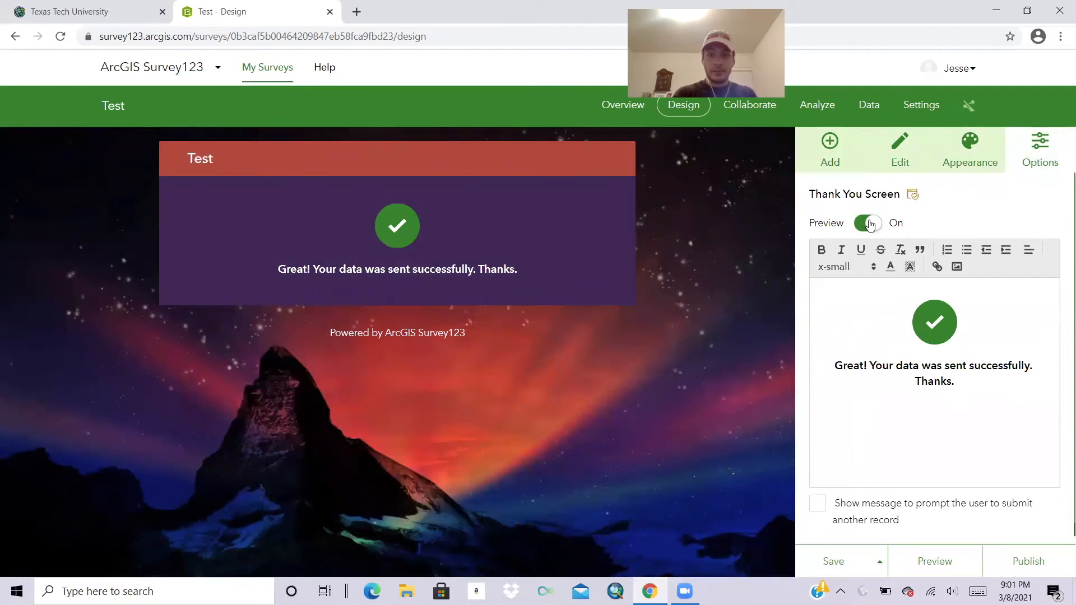
{"action": "left_click", "coordinate": [870, 223]}
{"action": "scroll", "coordinate": [1044, 231], "scroll_direction": "down", "scroll_amount": 1}
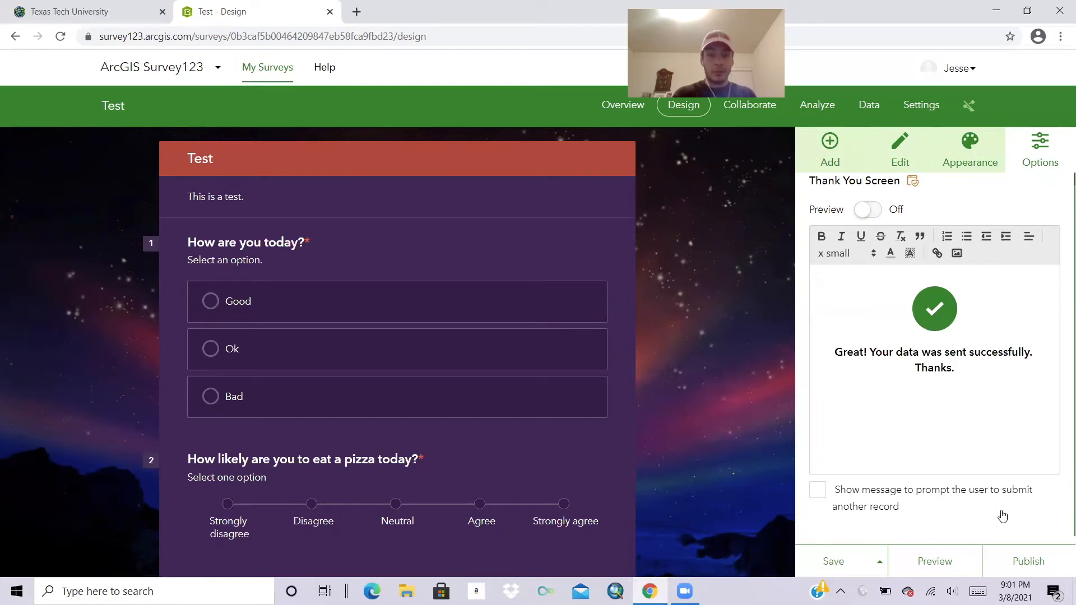
{"action": "scroll", "coordinate": [1010, 278], "scroll_direction": "up", "scroll_amount": 1}
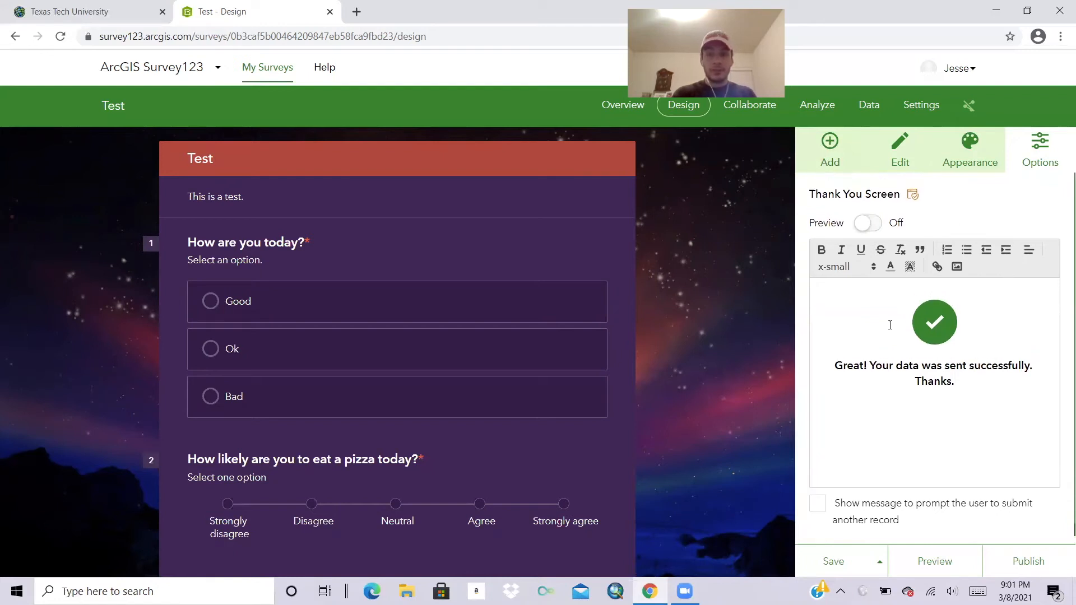
{"action": "left_click", "coordinate": [912, 561]}
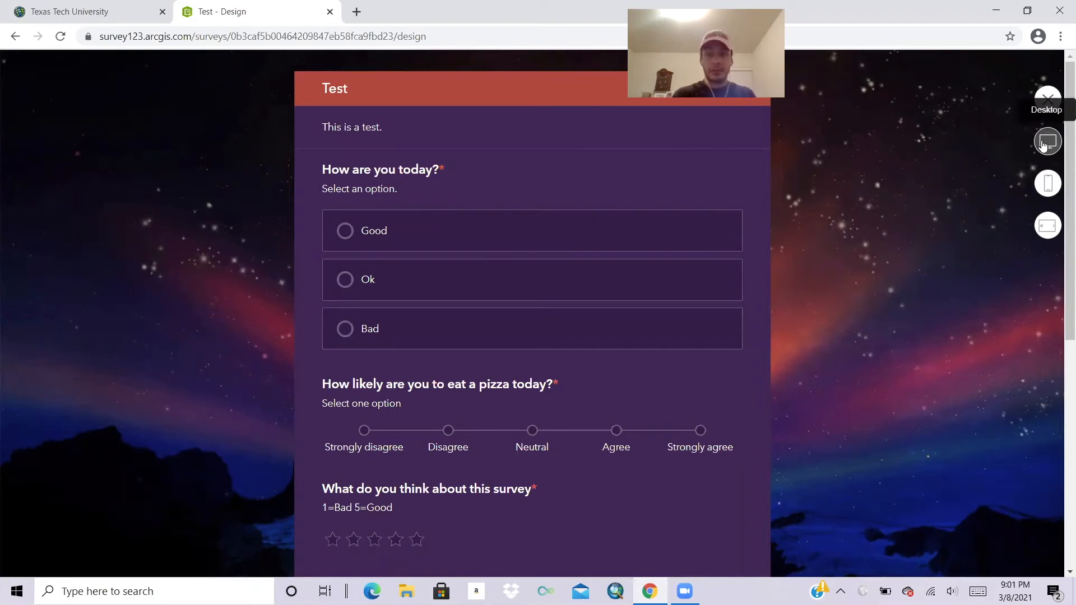
View the preview in phone and tablet landscape layouts, then return to desktop.
{"action": "left_click", "coordinate": [1047, 183]}
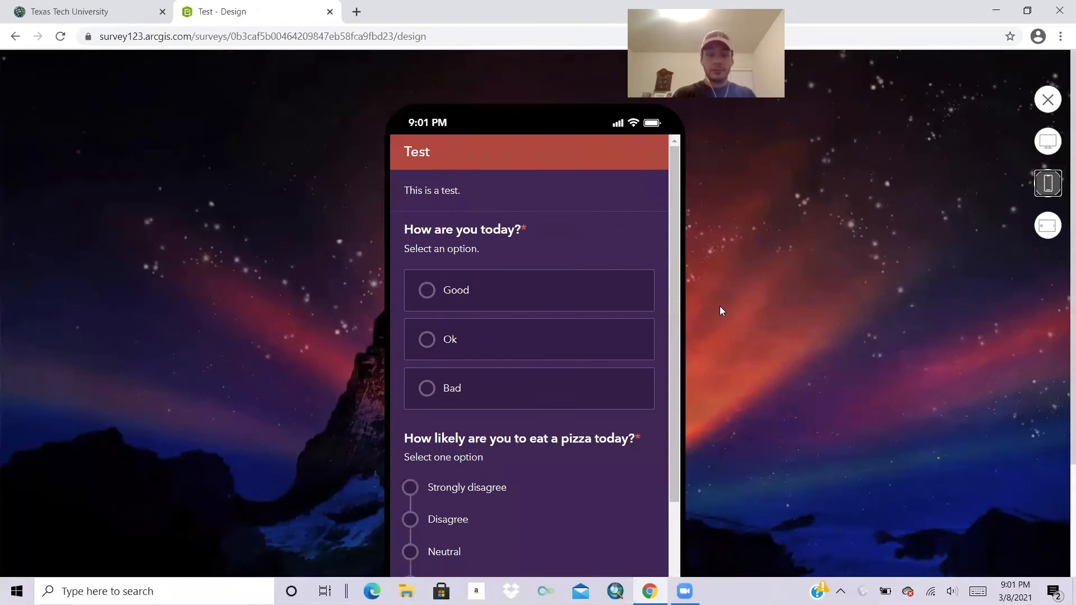
{"action": "left_click", "coordinate": [1036, 230]}
{"action": "scroll", "coordinate": [649, 366], "scroll_direction": "down", "scroll_amount": 5}
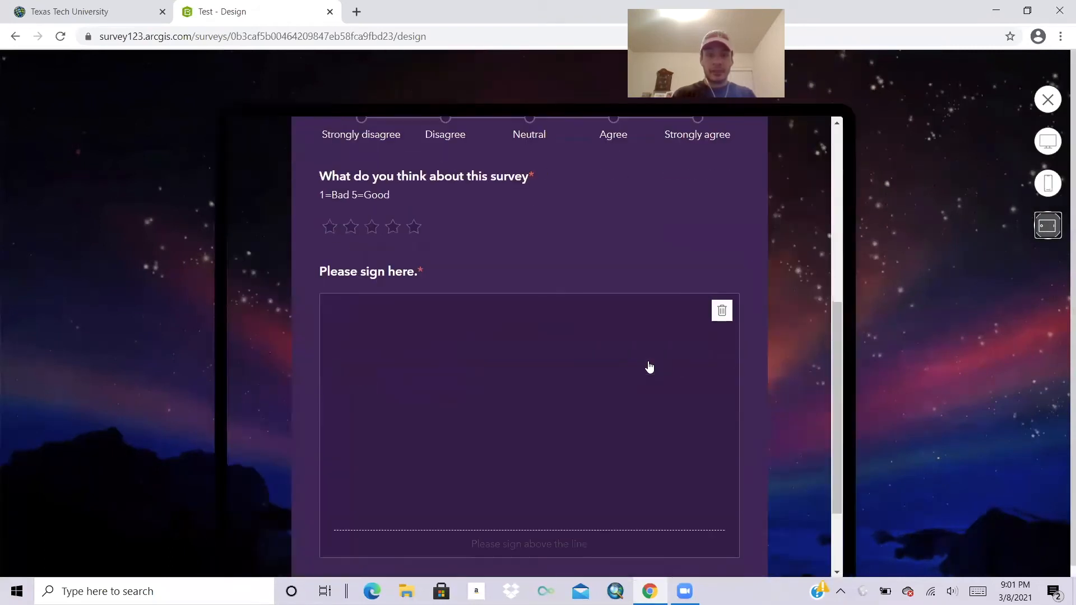
{"action": "scroll", "coordinate": [649, 367], "scroll_direction": "up", "scroll_amount": 6}
{"action": "left_click", "coordinate": [1047, 145]}
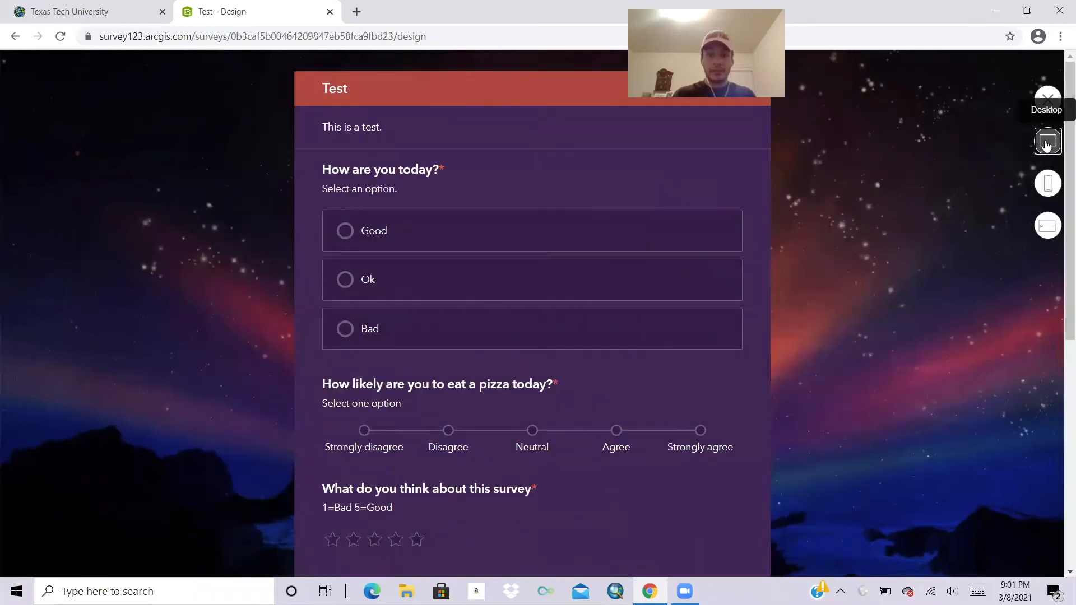
Answer Good, Agree and five stars, draw a signature, and try submitting.
{"action": "left_click", "coordinate": [342, 235]}
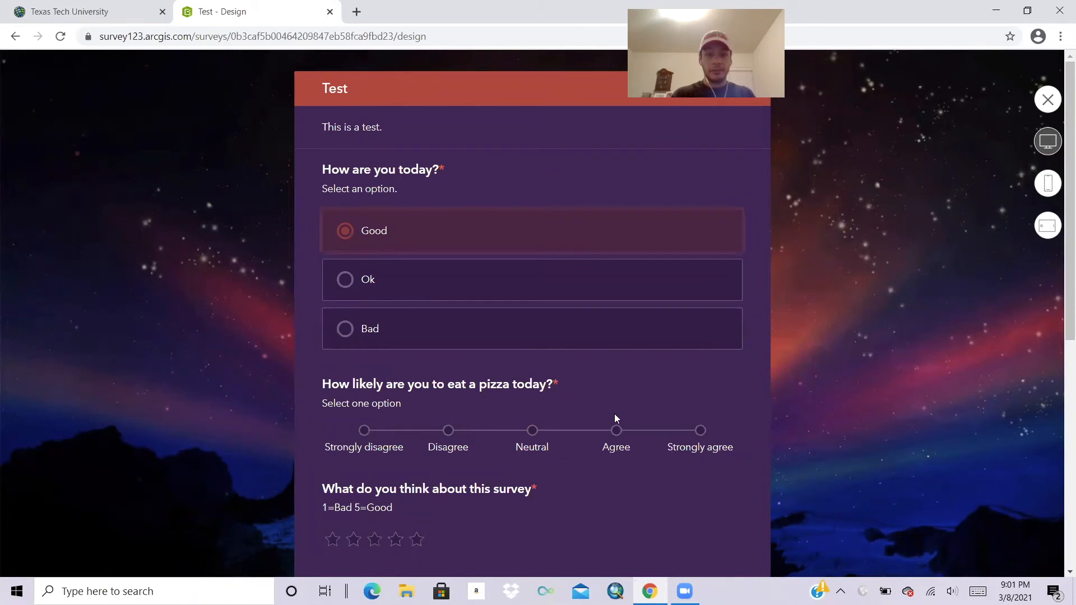
{"action": "left_click", "coordinate": [618, 432]}
{"action": "scroll", "coordinate": [506, 264], "scroll_direction": "down", "scroll_amount": 5}
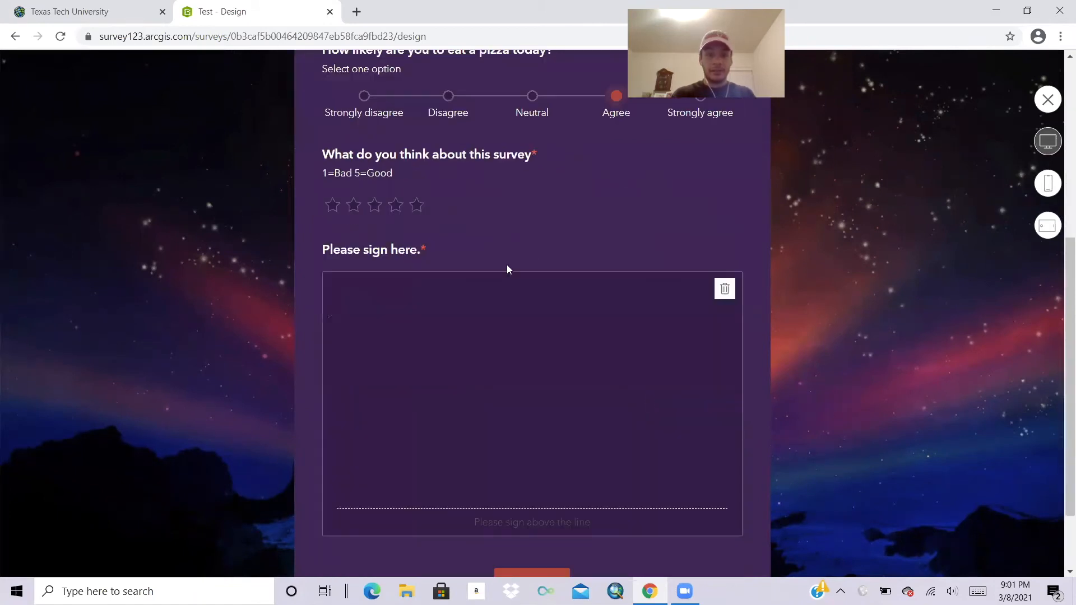
{"action": "left_click", "coordinate": [418, 207]}
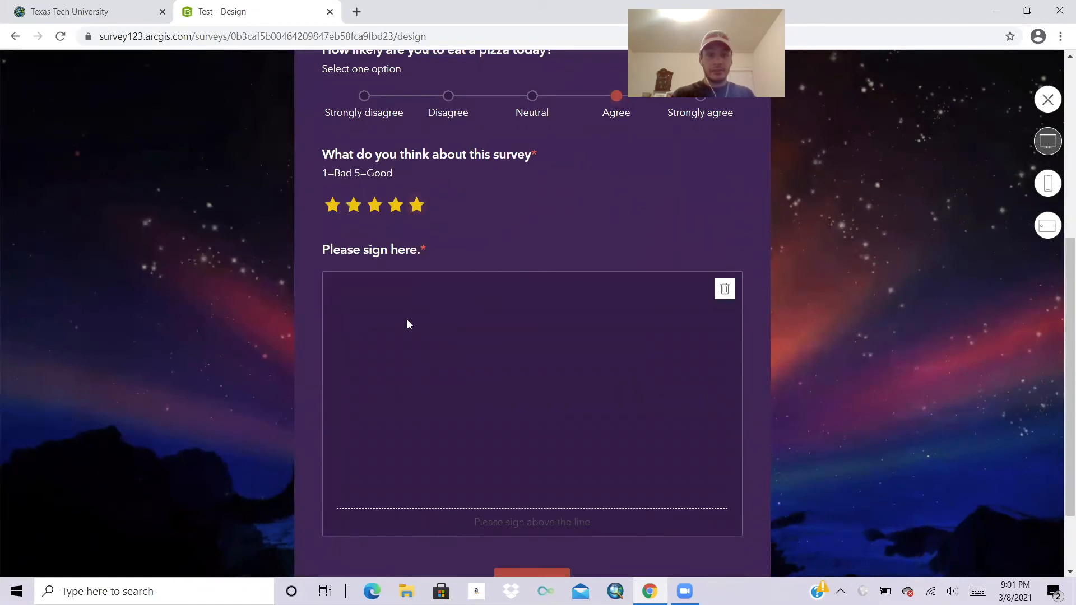
{"action": "mouse_move", "coordinate": [415, 384]}
{"action": "left_mouse_down"}
{"action": "mouse_move", "coordinate": [433, 408]}
{"action": "mouse_move", "coordinate": [436, 449]}
{"action": "mouse_move", "coordinate": [693, 448]}
{"action": "mouse_move", "coordinate": [583, 391]}
{"action": "mouse_move", "coordinate": [589, 447]}
{"action": "left_mouse_up"}
{"action": "scroll", "coordinate": [586, 445], "scroll_direction": "down", "scroll_amount": 2}
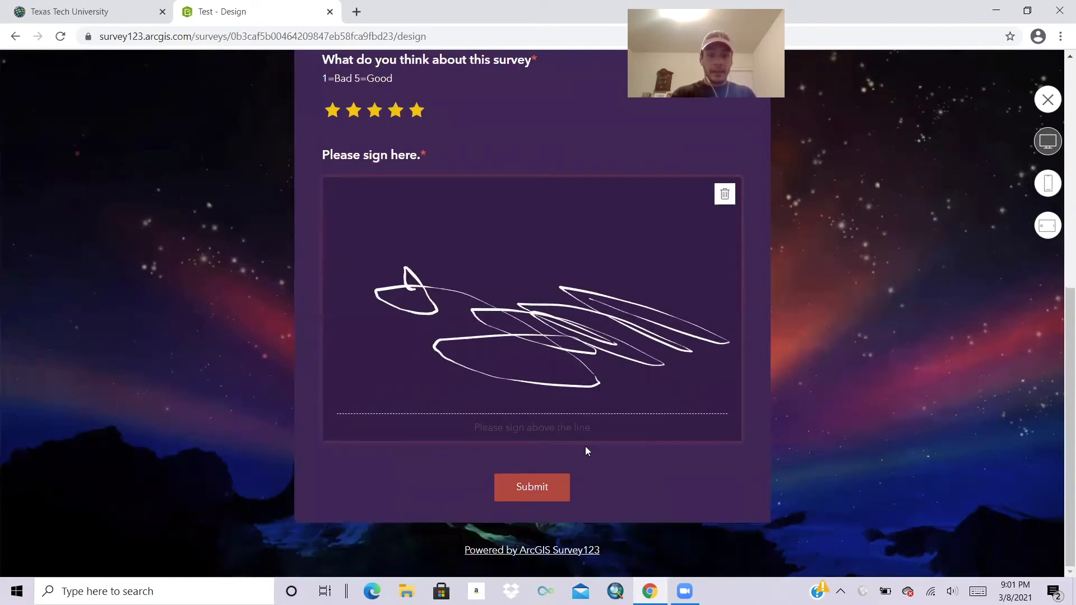
{"action": "left_click", "coordinate": [556, 493]}
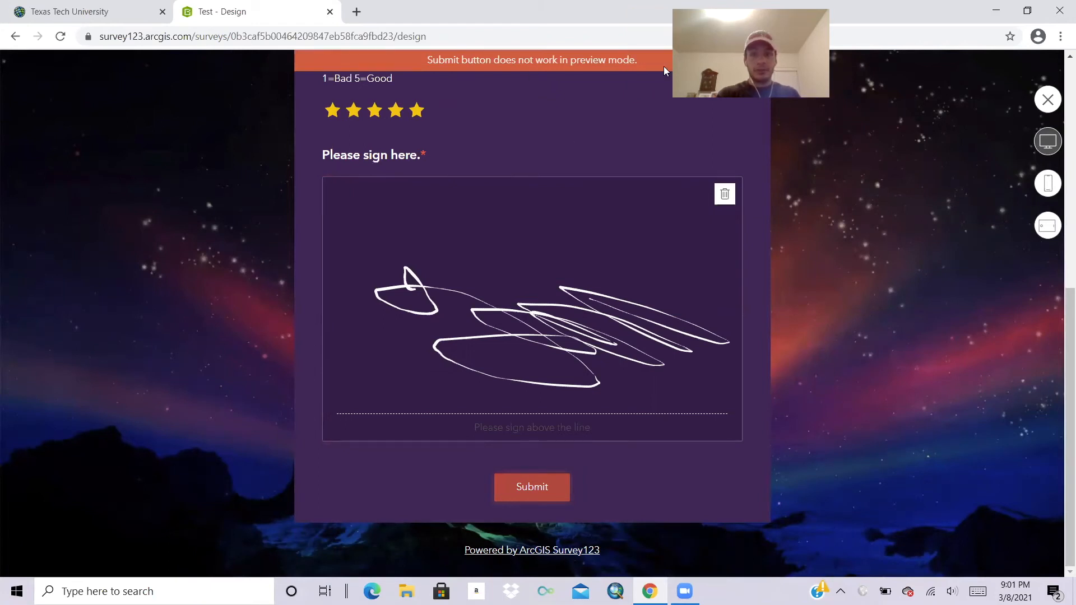
{"action": "left_click", "coordinate": [1046, 101]}
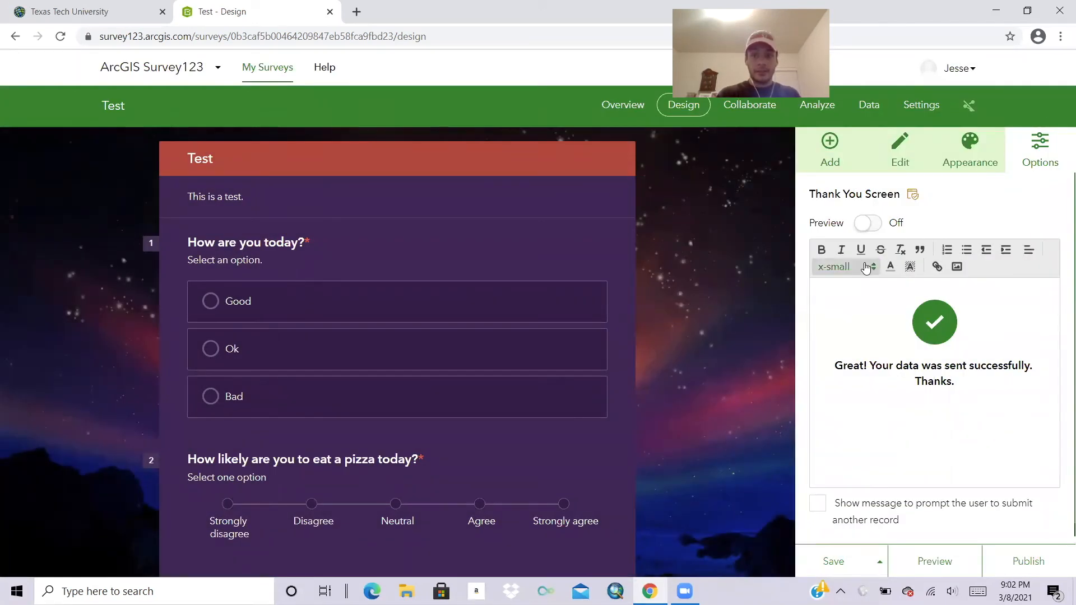
Save the Test survey, confirm publishing it, and go to Collaborate.
{"action": "left_click", "coordinate": [840, 561]}
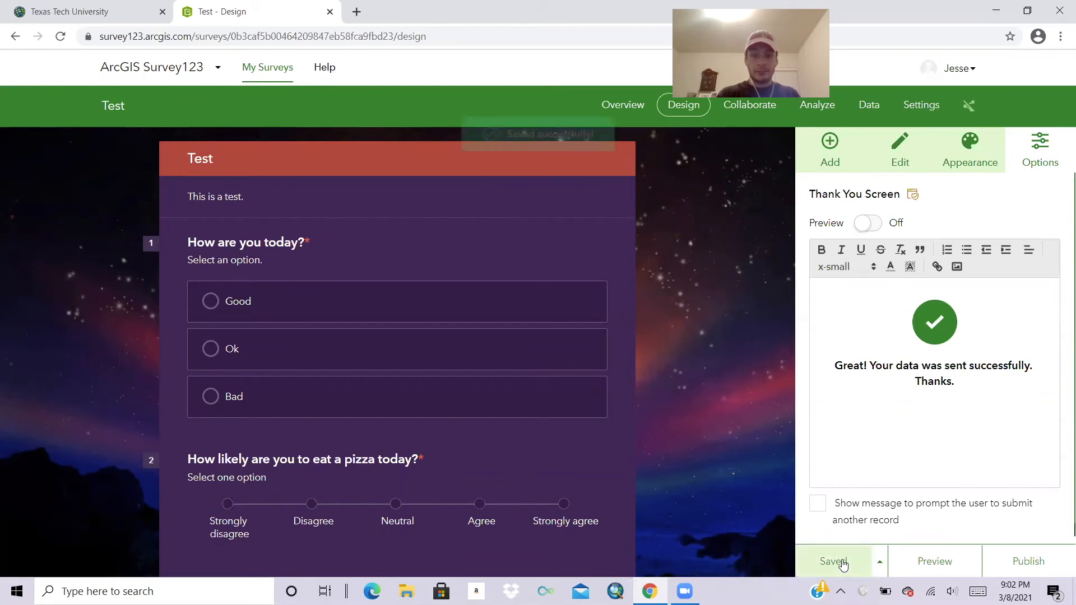
{"action": "left_click", "coordinate": [1017, 563]}
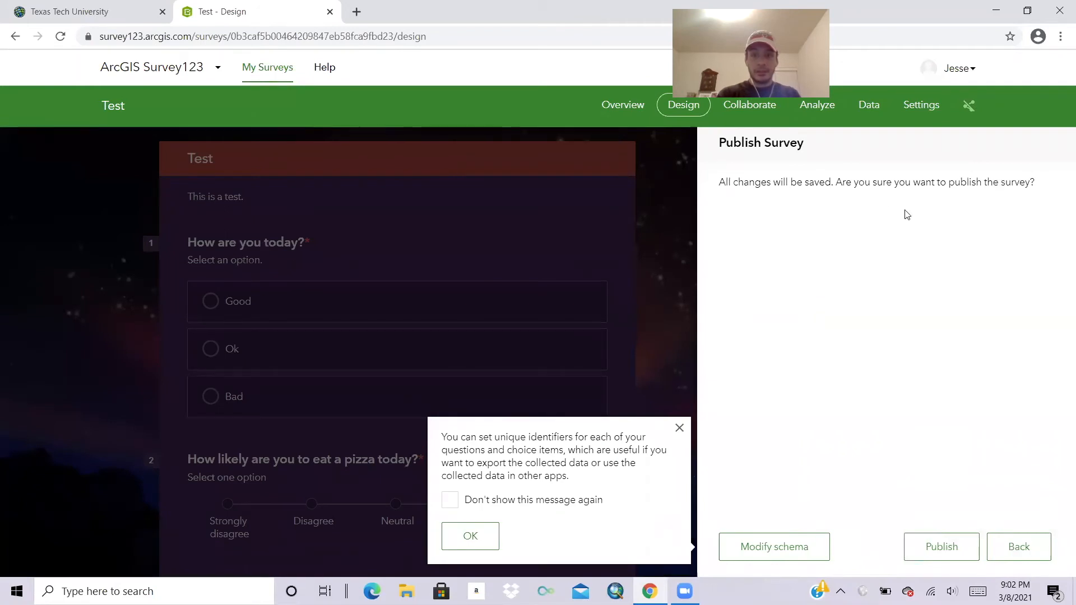
{"action": "left_click", "coordinate": [950, 548]}
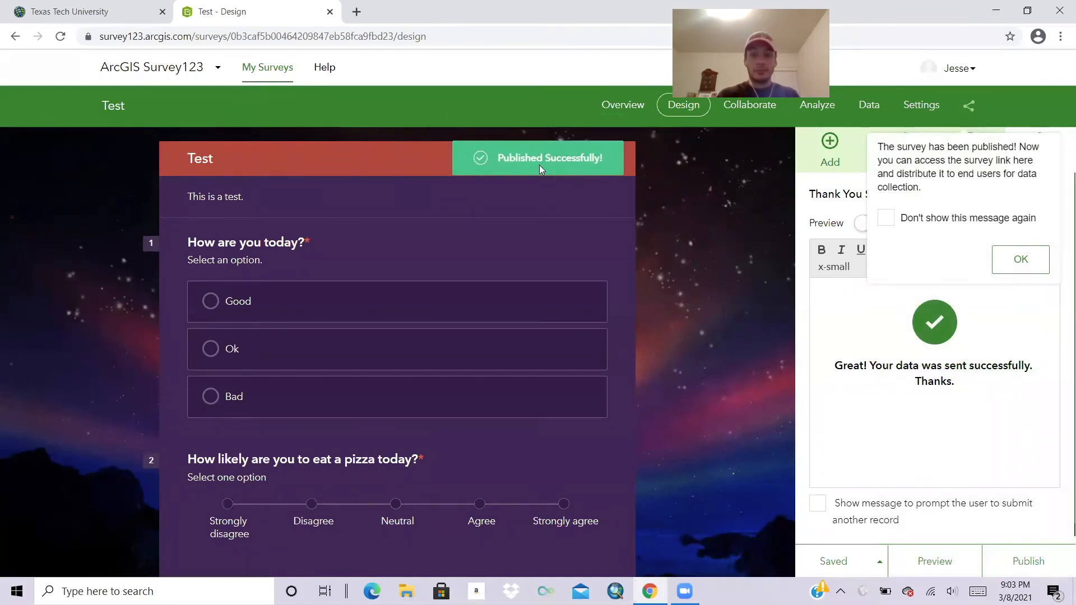
{"action": "left_click", "coordinate": [753, 116]}
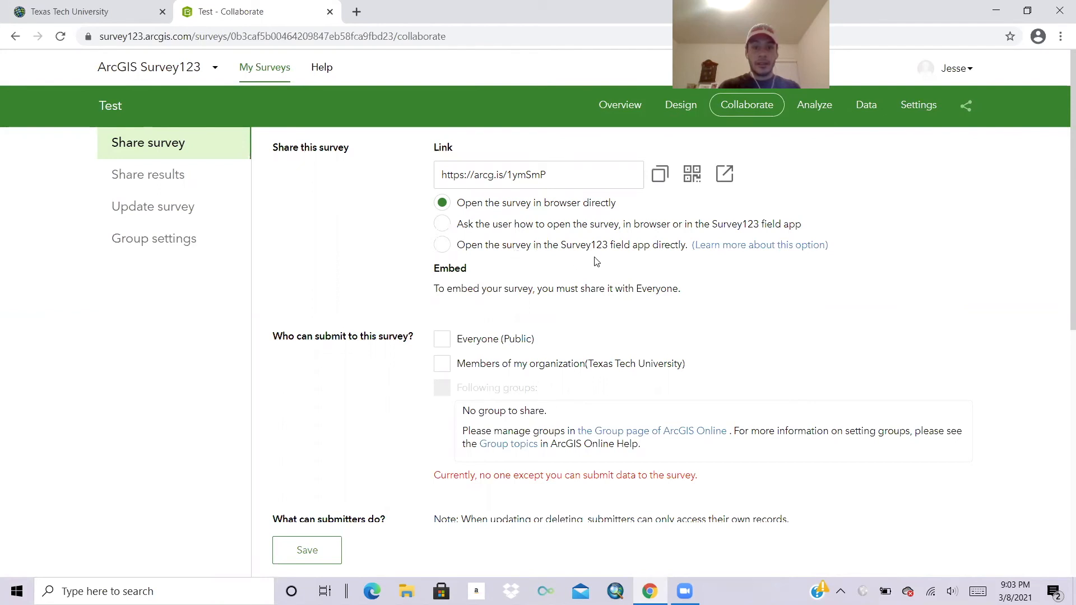
Allow public submissions that only add new records, limited to one submission per submitter.
{"action": "scroll", "coordinate": [628, 247], "scroll_direction": "down", "scroll_amount": 2}
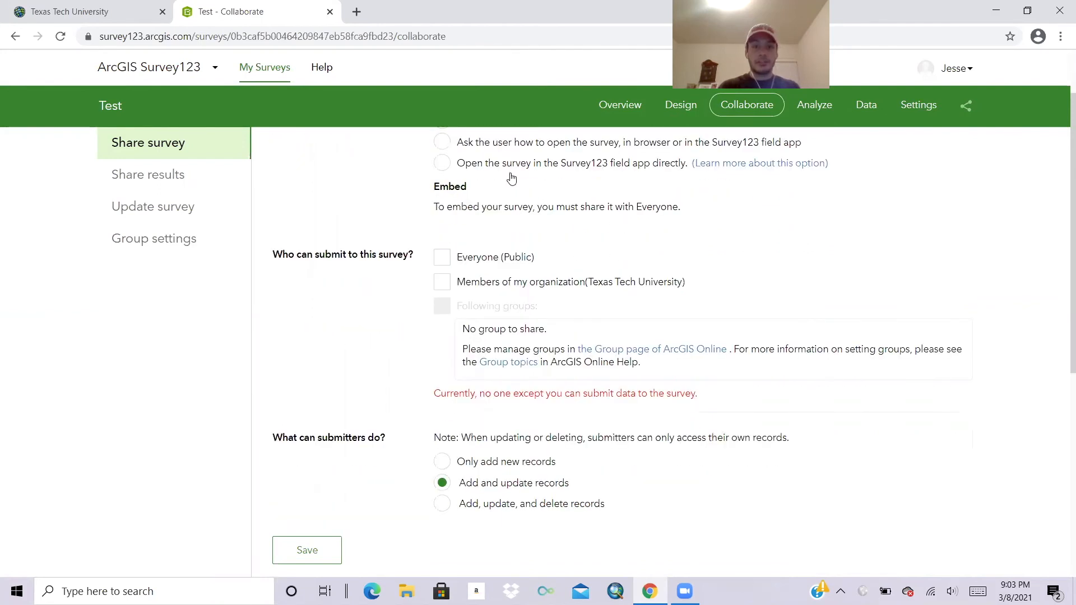
{"action": "left_click", "coordinate": [442, 258]}
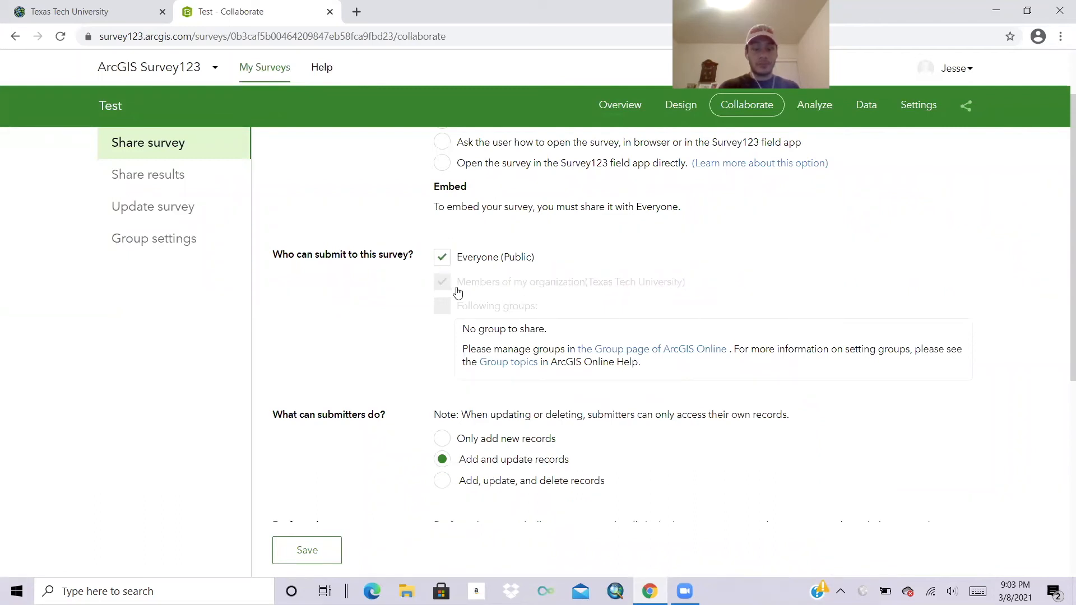
{"action": "scroll", "coordinate": [630, 265], "scroll_direction": "down", "scroll_amount": 2}
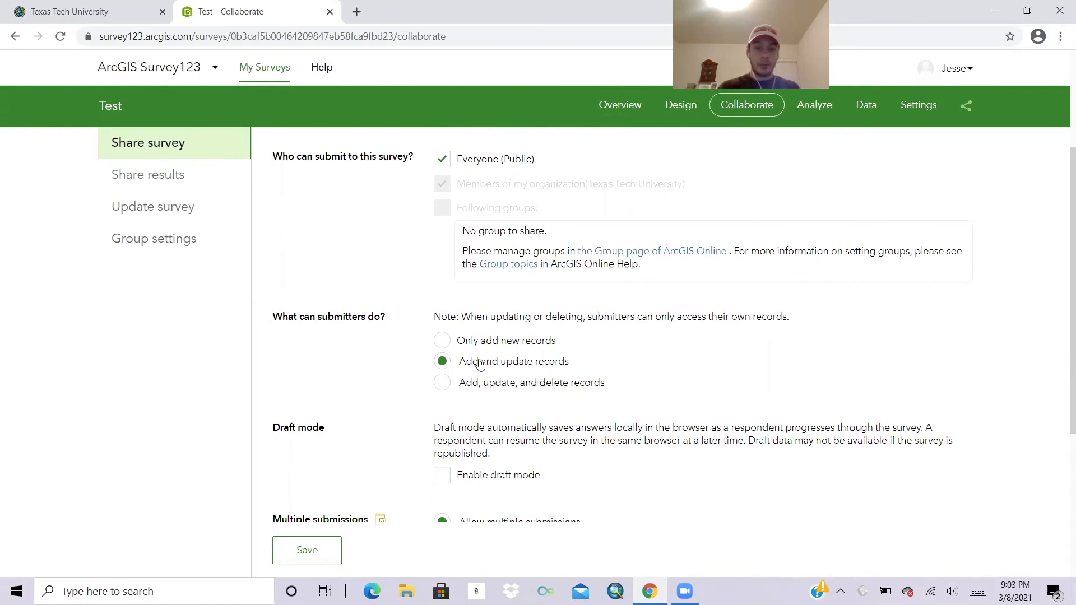
{"action": "left_click", "coordinate": [442, 343]}
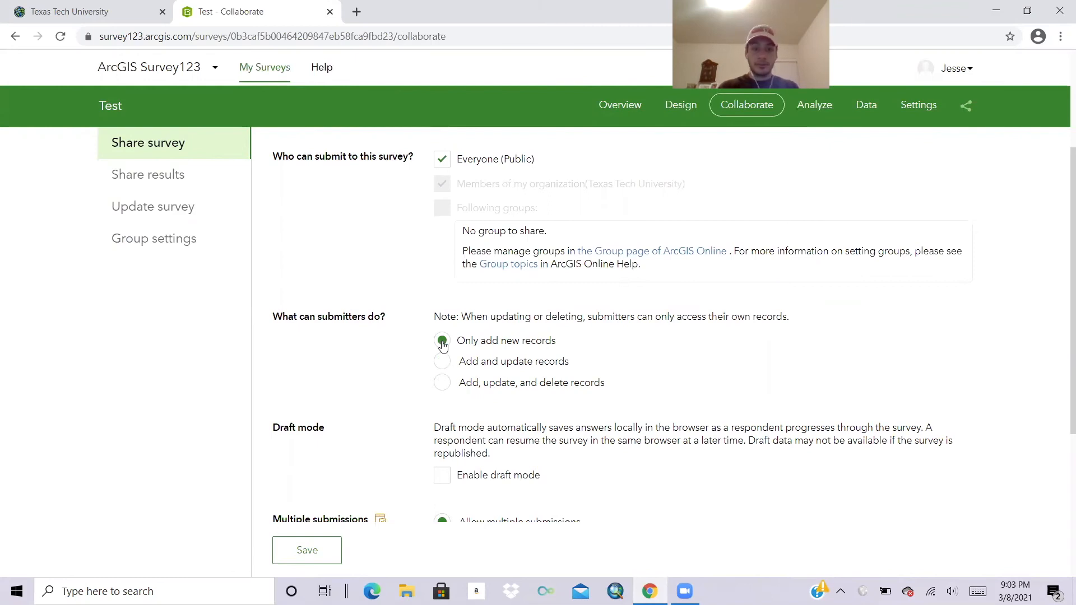
{"action": "scroll", "coordinate": [442, 346], "scroll_direction": "down", "scroll_amount": 1}
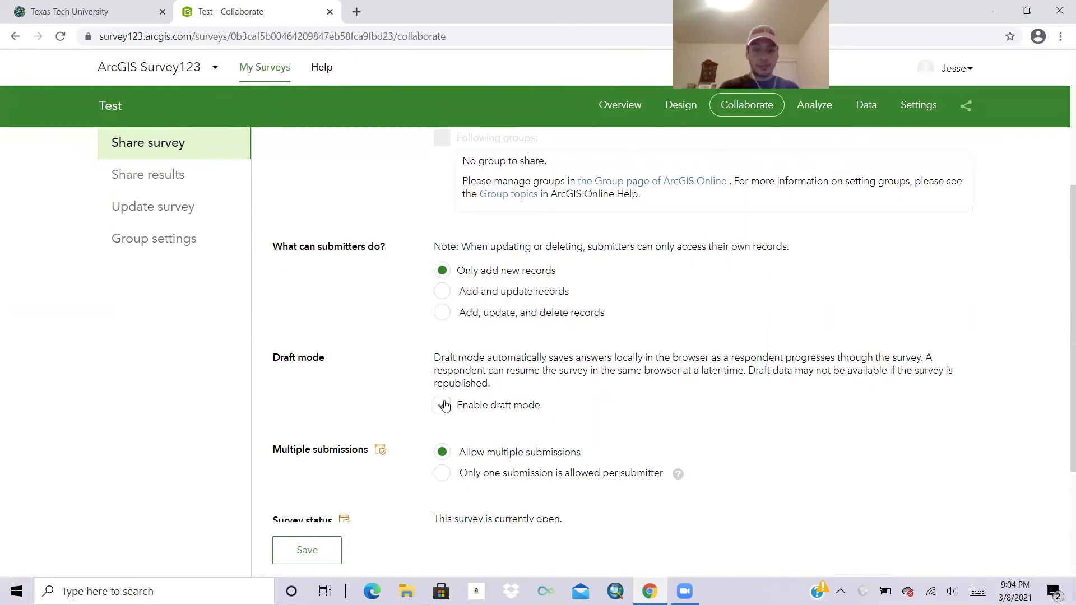
{"action": "scroll", "coordinate": [526, 409], "scroll_direction": "down", "scroll_amount": 1}
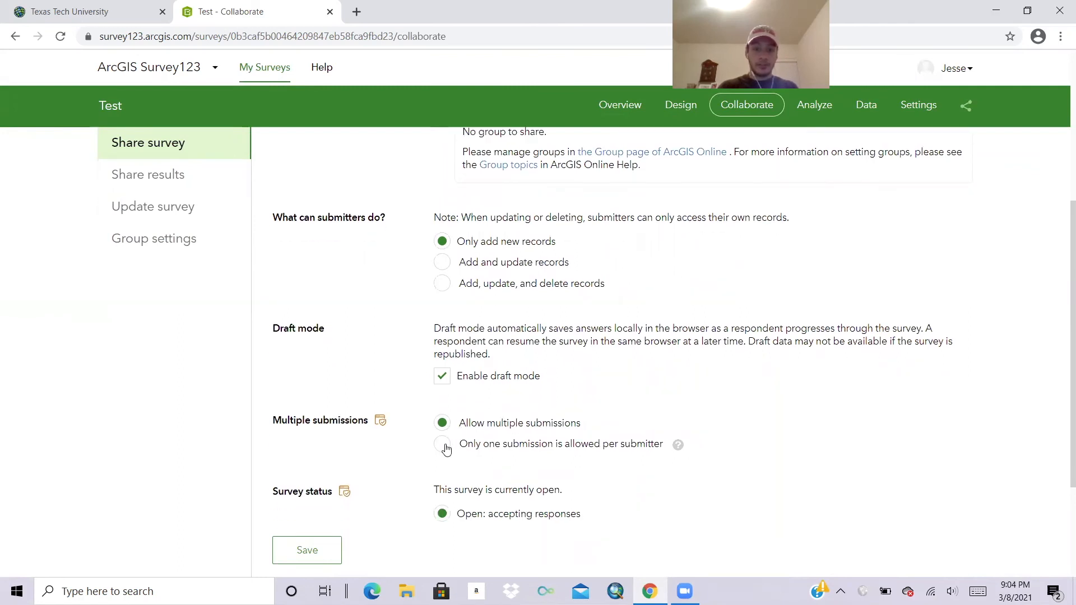
{"action": "left_click", "coordinate": [444, 446]}
Keep the survey open for responses and save the sharing settings.
{"action": "scroll", "coordinate": [708, 423], "scroll_direction": "down", "scroll_amount": 3}
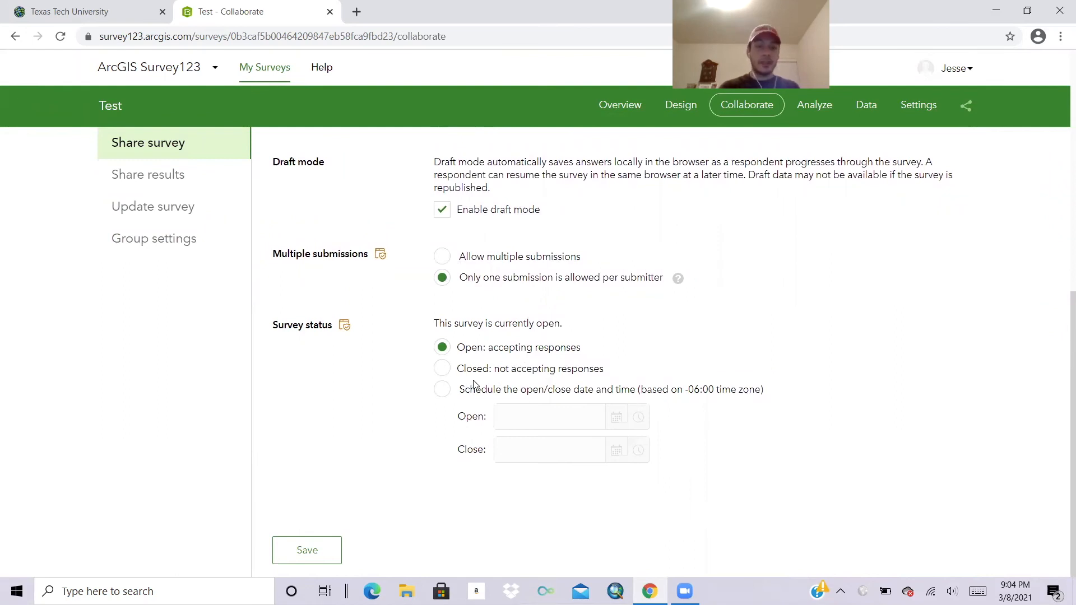
{"action": "left_click", "coordinate": [442, 391]}
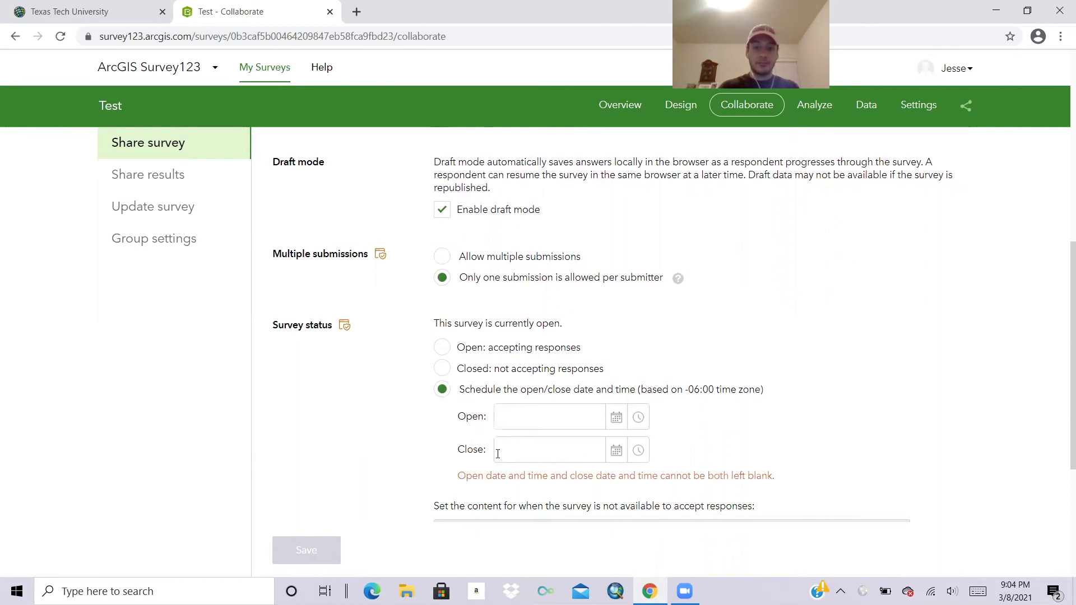
{"action": "left_click", "coordinate": [442, 348]}
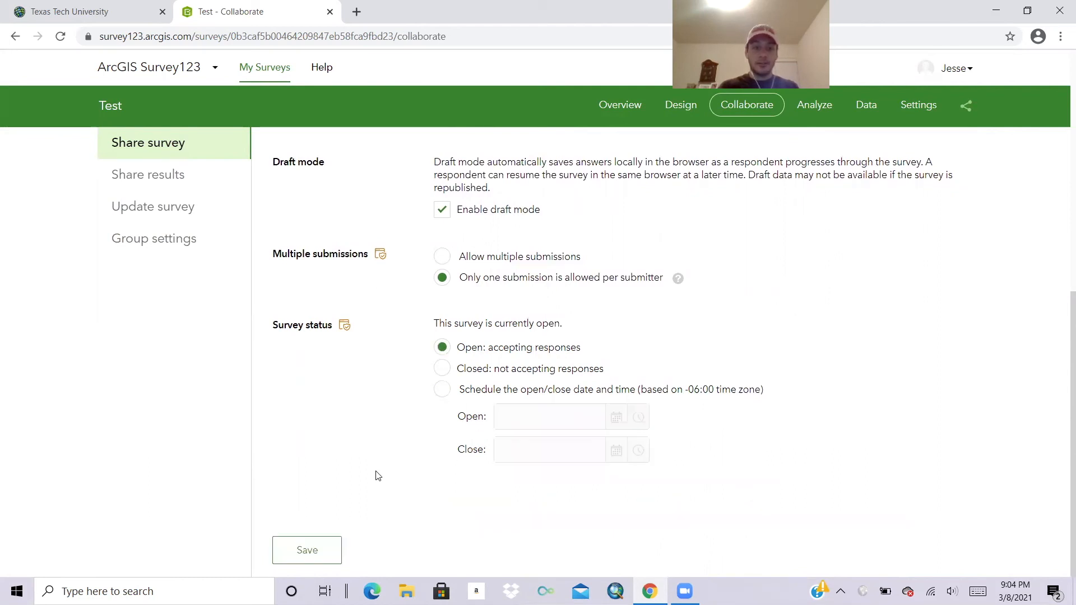
{"action": "left_click", "coordinate": [331, 548]}
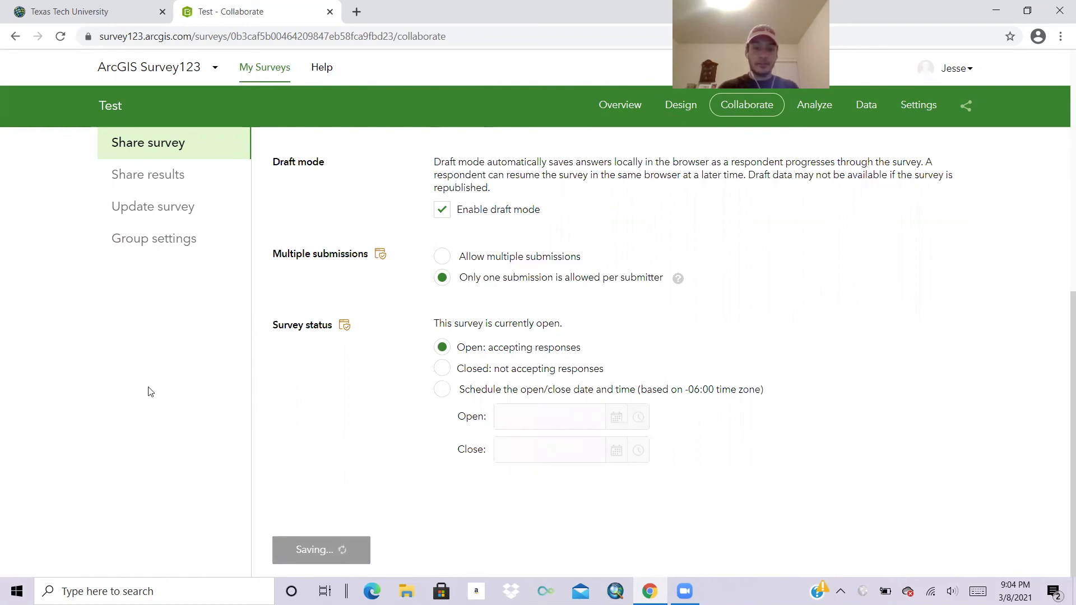
{"action": "left_click", "coordinate": [156, 175]}
{"action": "scroll", "coordinate": [569, 282], "scroll_direction": "up", "scroll_amount": 1}
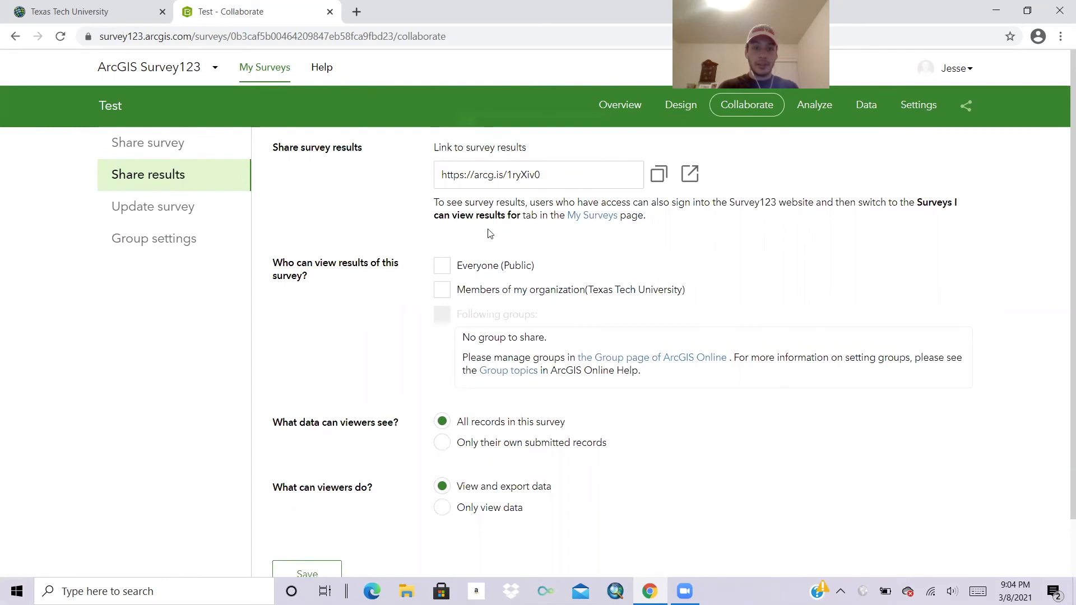
Share the Test survey's results with Everyone (Public), save, and open the Analyze page.
{"action": "left_click", "coordinate": [442, 268]}
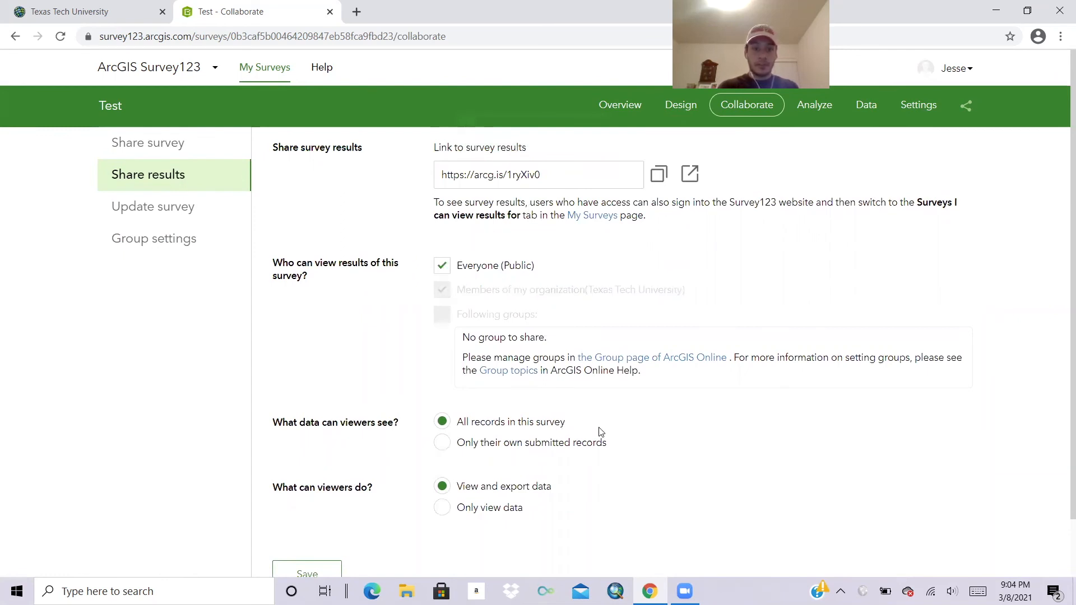
{"action": "scroll", "coordinate": [602, 437], "scroll_direction": "down", "scroll_amount": 1}
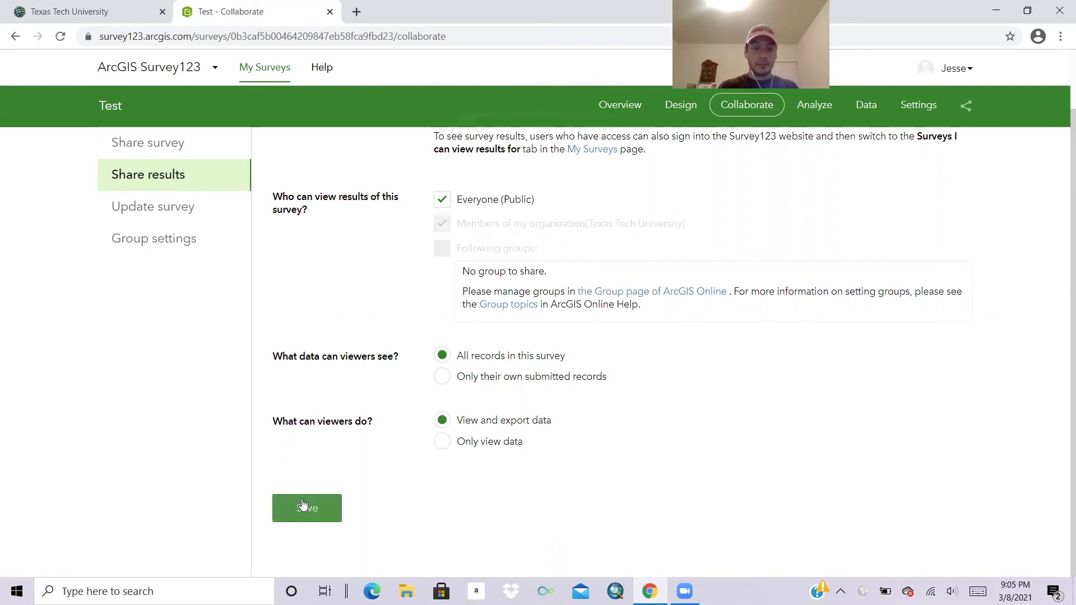
{"action": "left_click", "coordinate": [303, 503]}
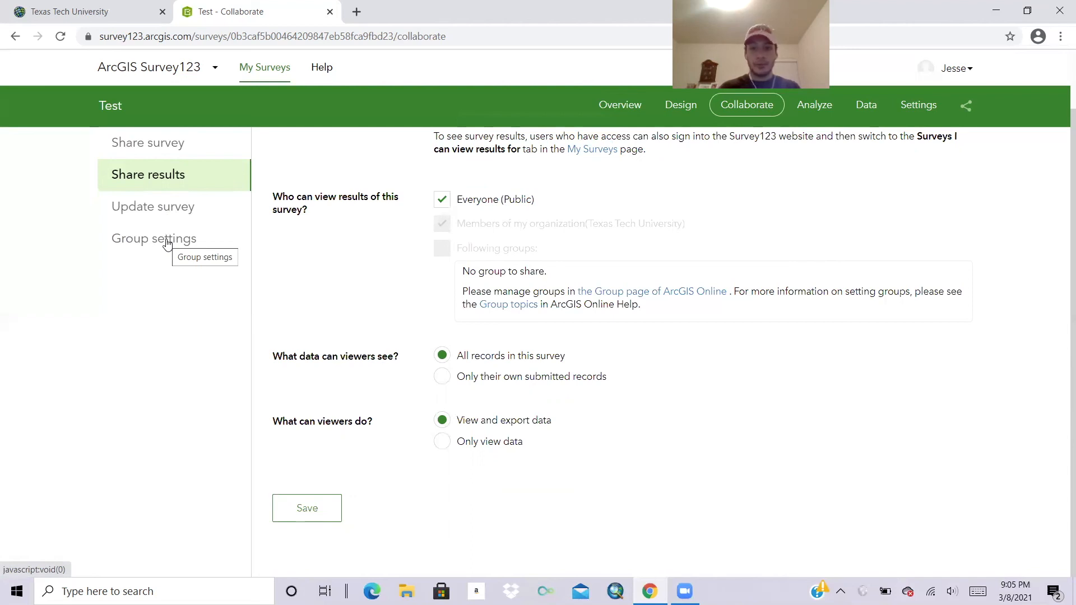
{"action": "left_click", "coordinate": [818, 113]}
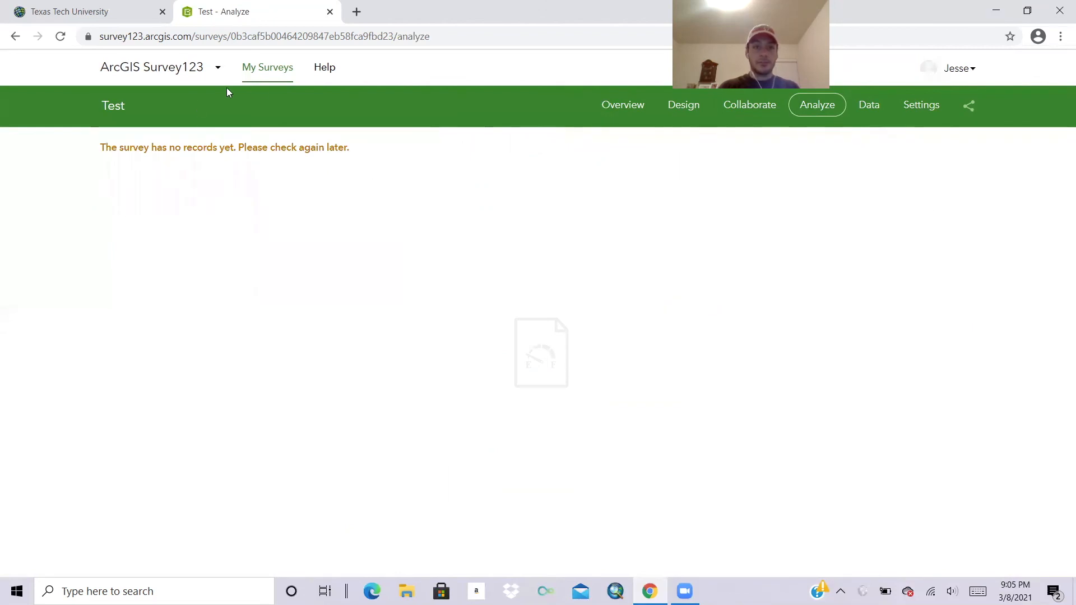
From My Surveys, open the 'How Smart Is Your Community?' survey's Overview.
{"action": "left_click", "coordinate": [265, 74]}
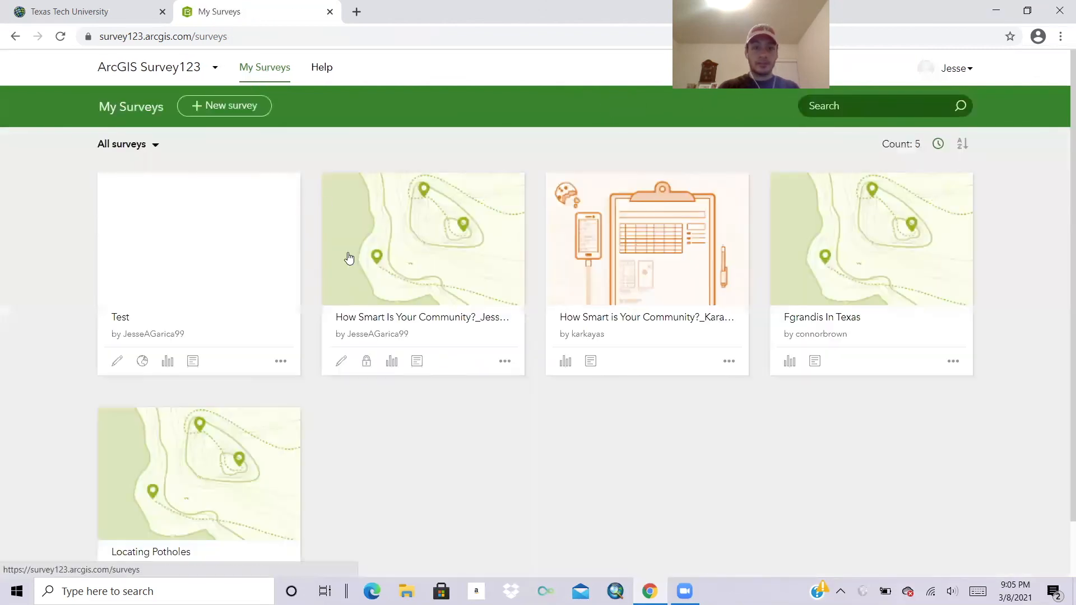
{"action": "left_click", "coordinate": [429, 299]}
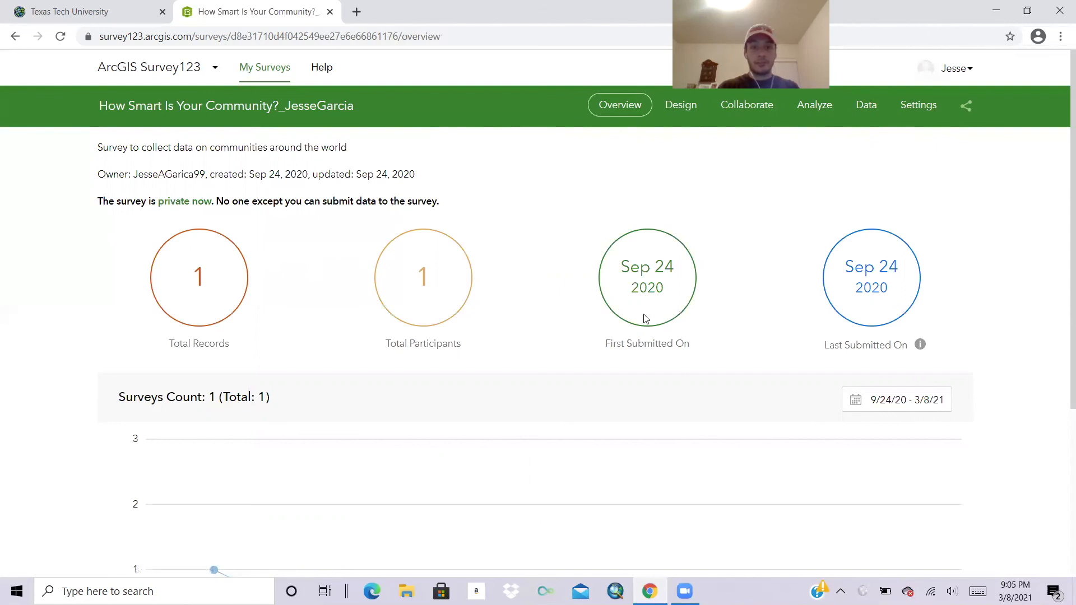
In Analyze, switch the first question's chart to Bar, then to Pie.
{"action": "left_click", "coordinate": [815, 112]}
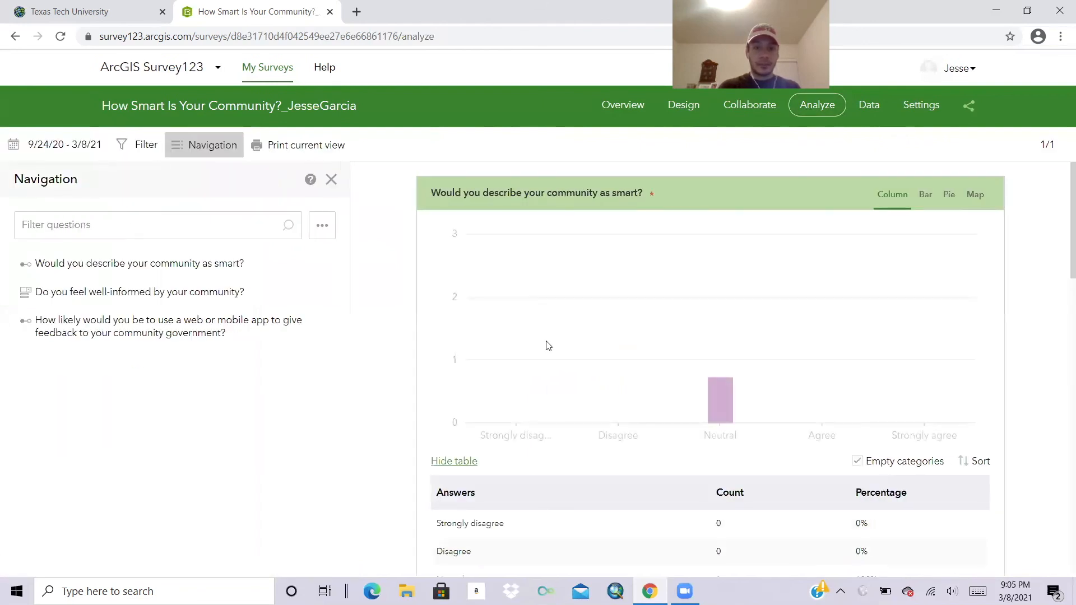
{"action": "mouse_move", "coordinate": [721, 416]}
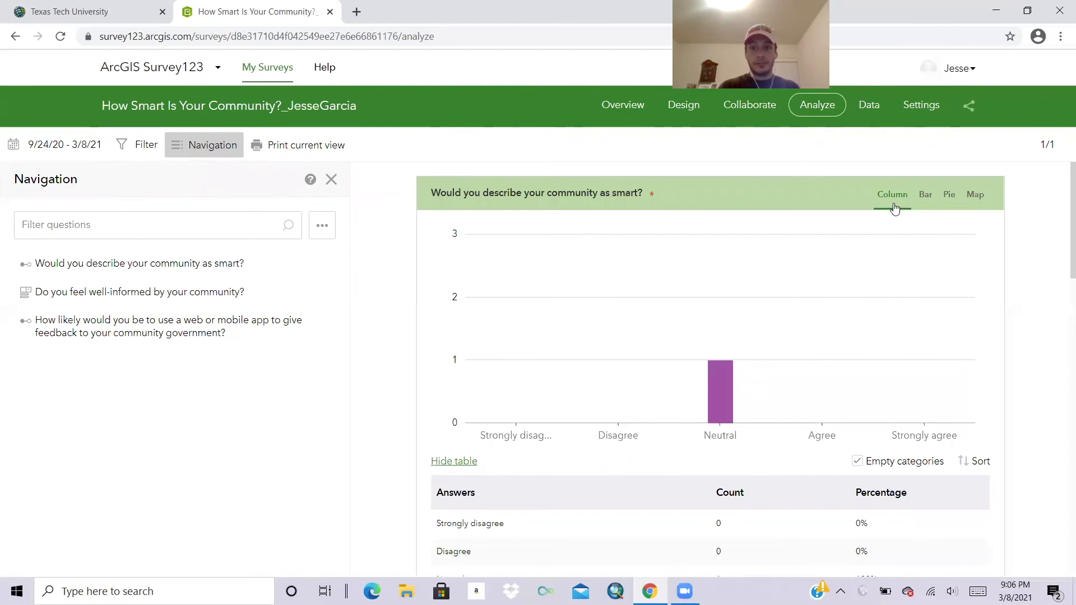
{"action": "left_click", "coordinate": [926, 196]}
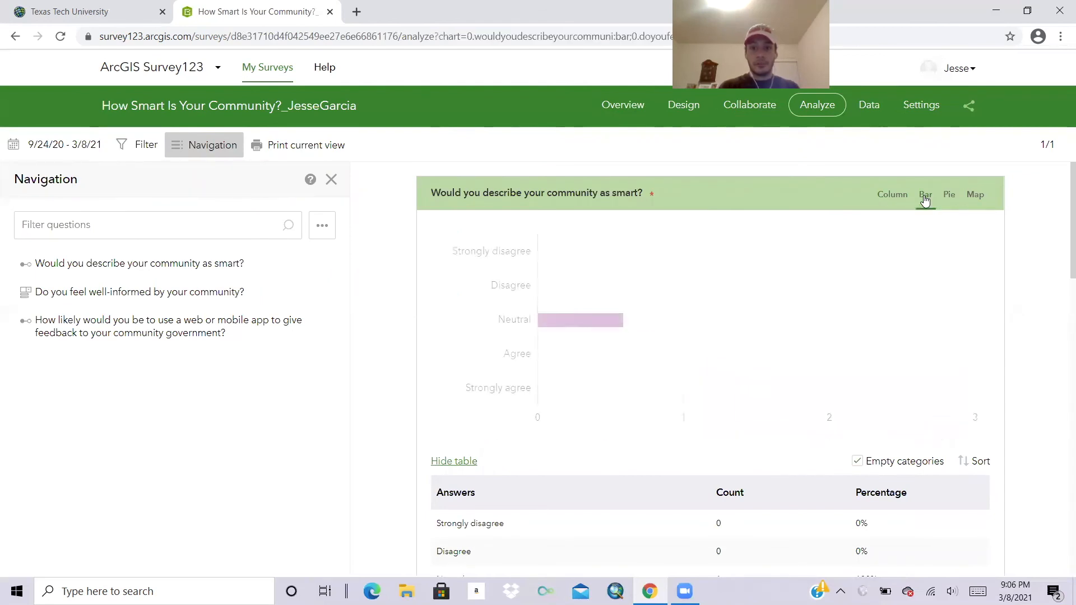
{"action": "left_click", "coordinate": [947, 199]}
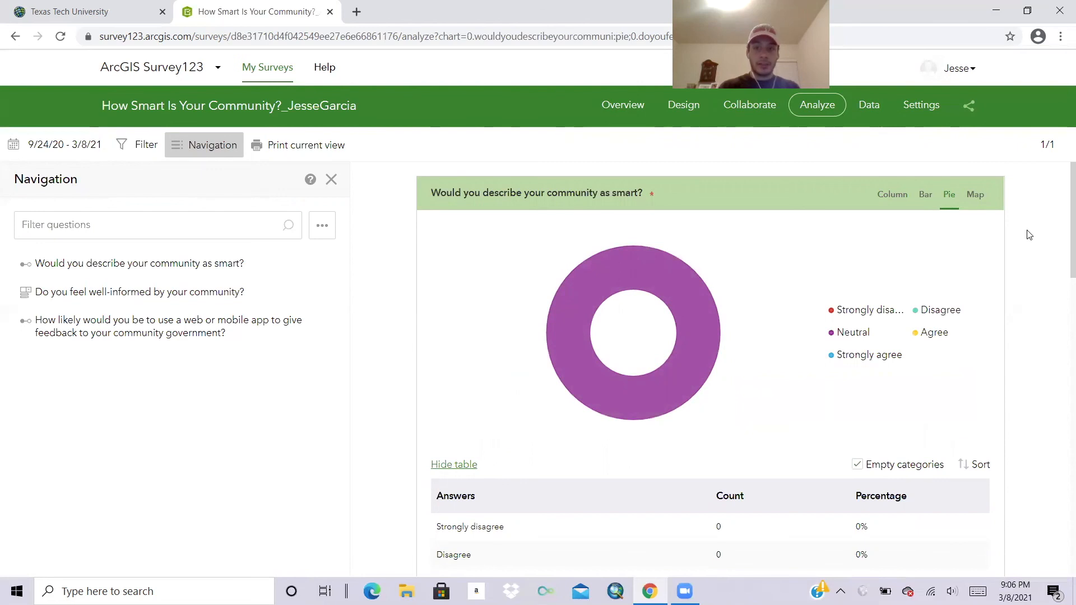
{"action": "scroll", "coordinate": [1013, 298], "scroll_direction": "down", "scroll_amount": 6}
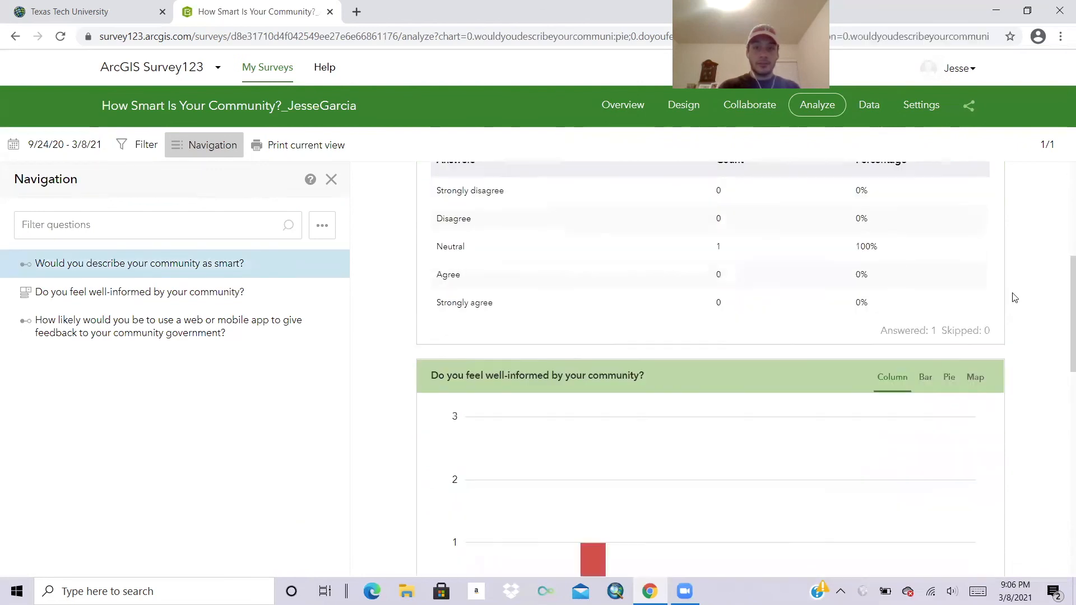
{"action": "scroll", "coordinate": [601, 278], "scroll_direction": "up", "scroll_amount": 3}
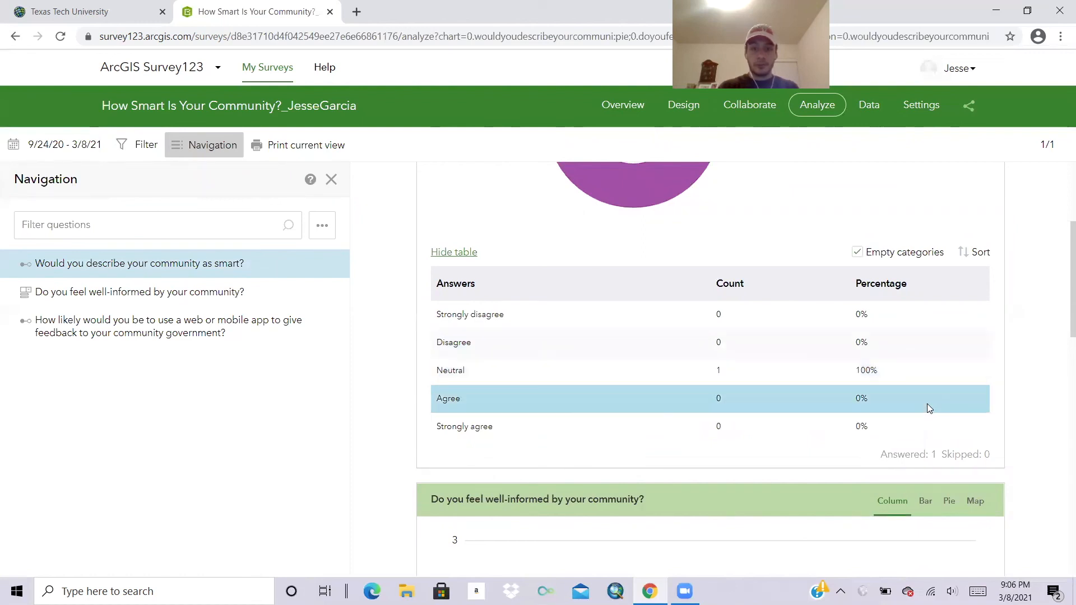
{"action": "scroll", "coordinate": [898, 379], "scroll_direction": "down", "scroll_amount": 10}
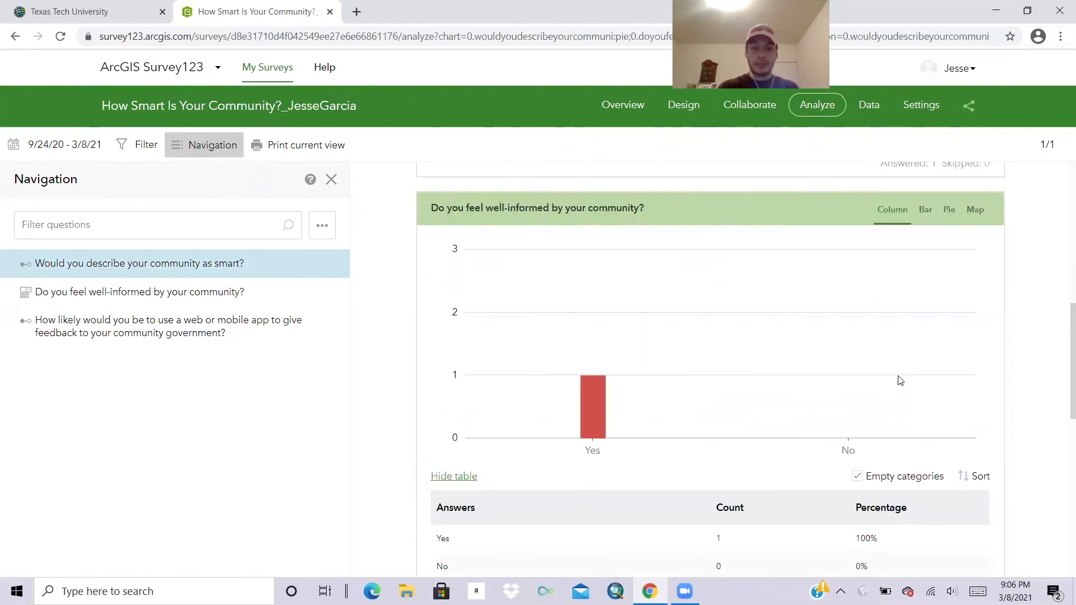
{"action": "scroll", "coordinate": [830, 358], "scroll_direction": "down", "scroll_amount": 3}
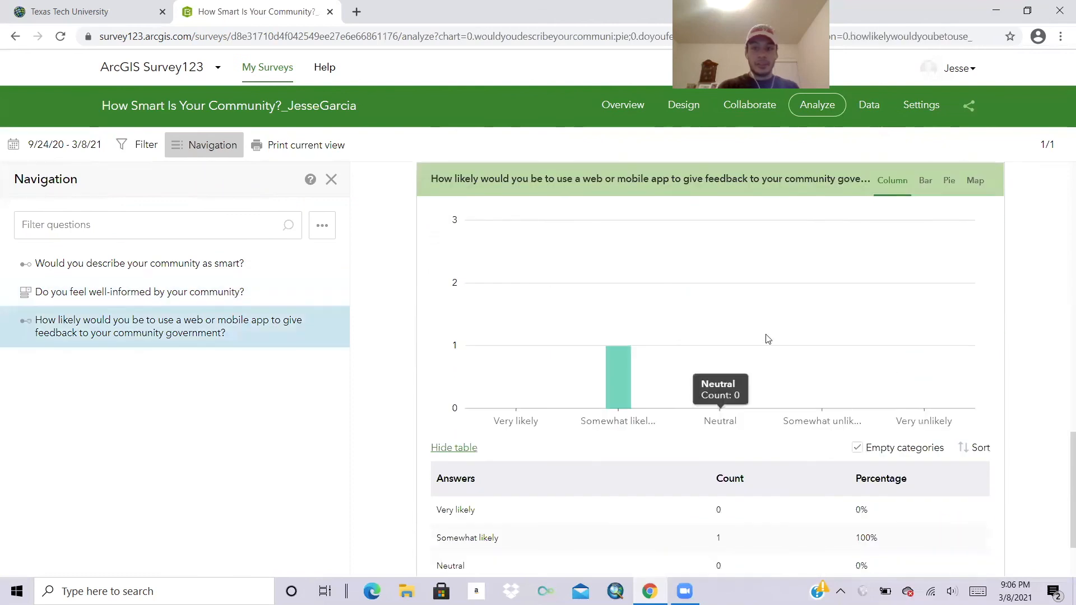
{"action": "scroll", "coordinate": [766, 338], "scroll_direction": "down", "scroll_amount": 1}
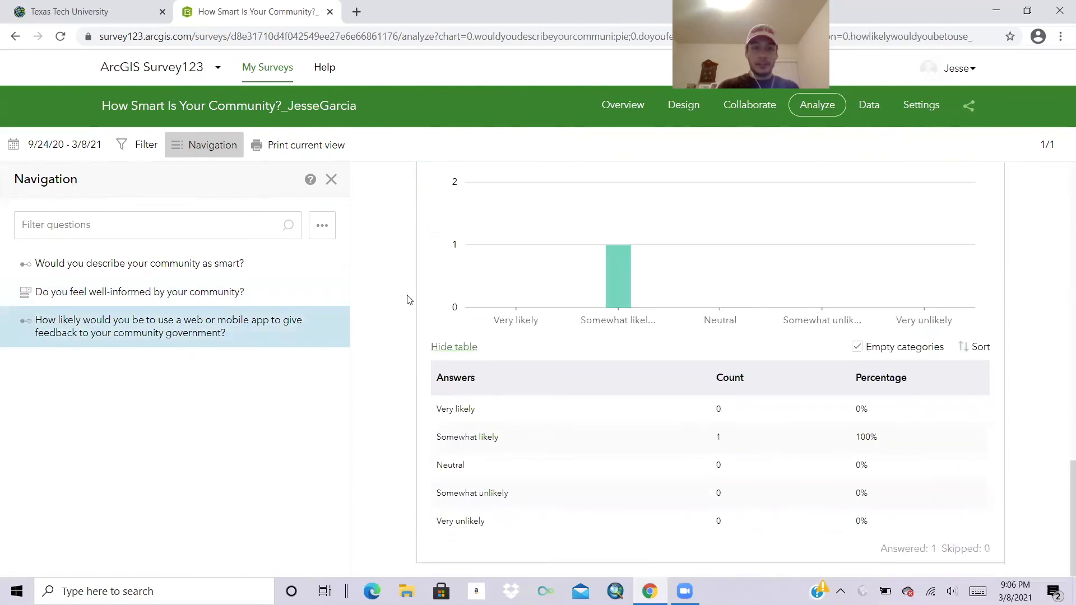
Jump to the well-informed question's results and back, then open the Data table and map.
{"action": "left_click", "coordinate": [219, 301]}
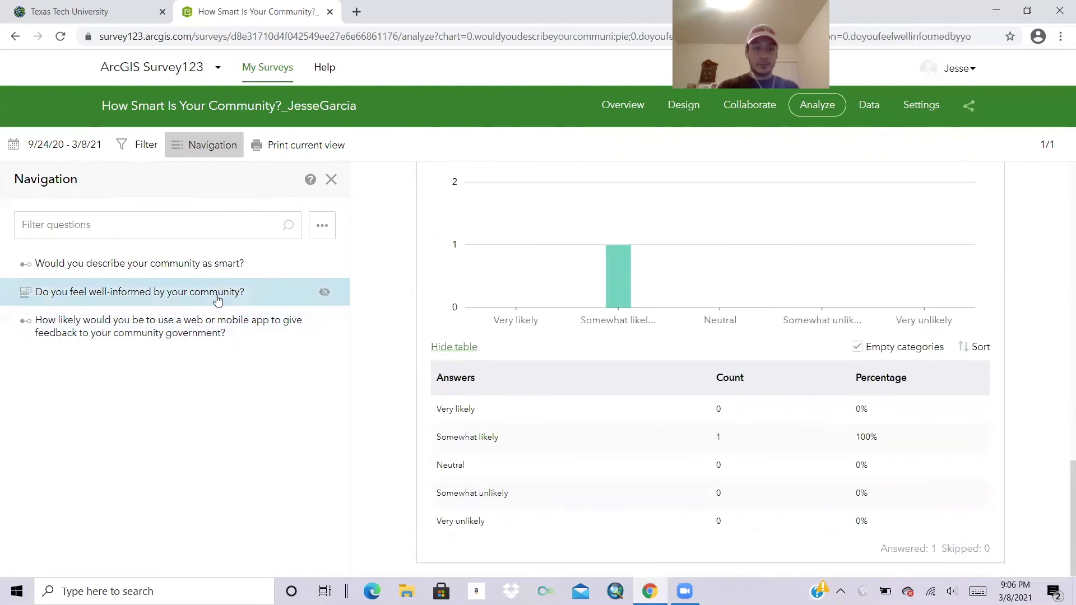
{"action": "left_click", "coordinate": [250, 260]}
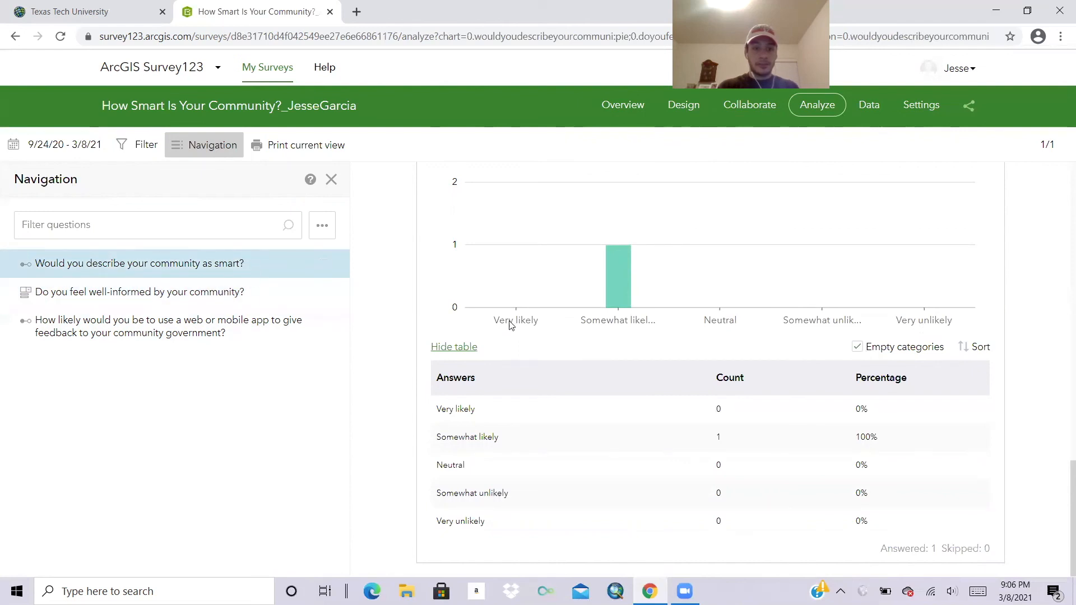
{"action": "scroll", "coordinate": [518, 327], "scroll_direction": "up", "scroll_amount": 2}
{"action": "scroll", "coordinate": [519, 328], "scroll_direction": "up", "scroll_amount": 10}
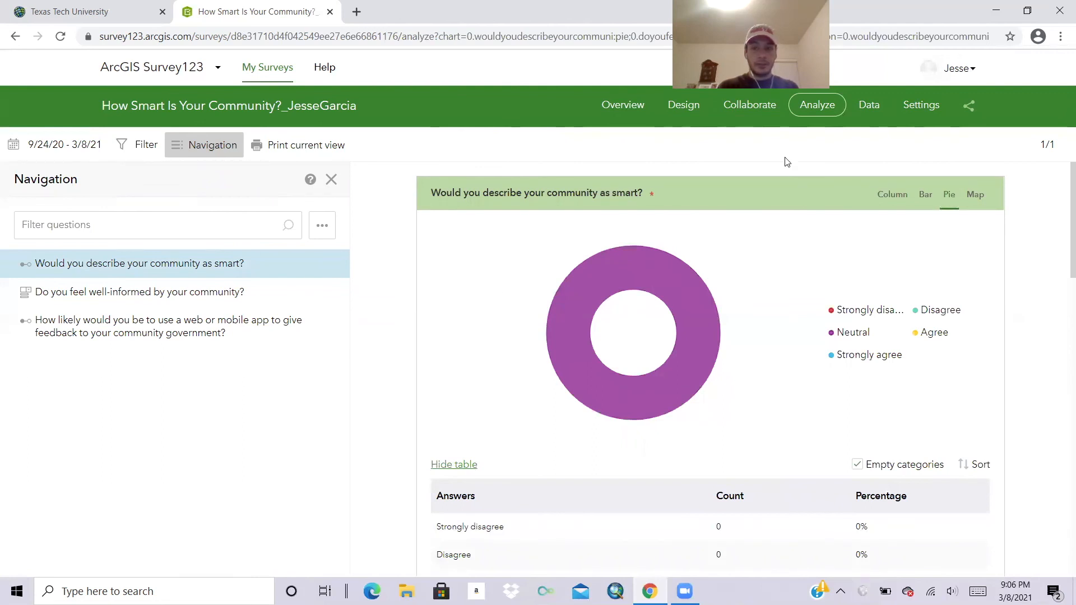
{"action": "left_click", "coordinate": [866, 110]}
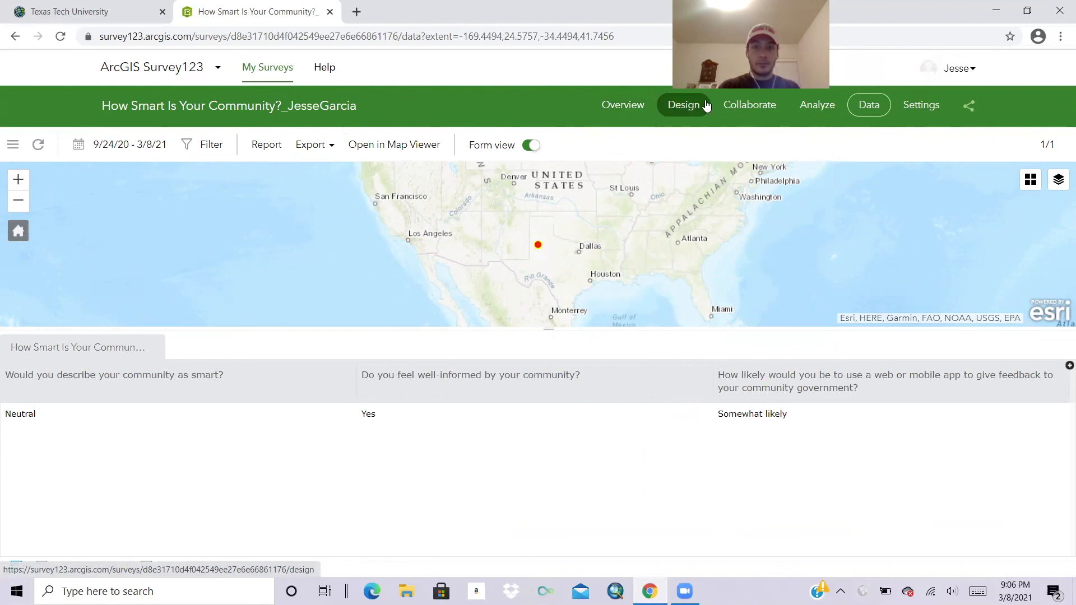
Open the community survey's form on the Design tab of the web designer.
{"action": "left_click", "coordinate": [684, 105]}
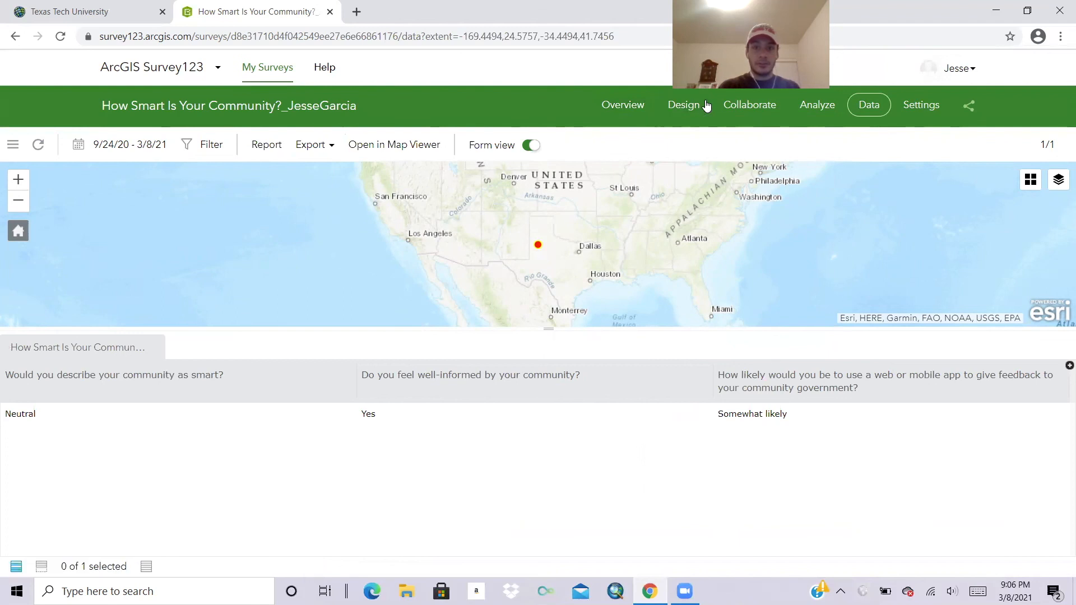
{"action": "left_click", "coordinate": [677, 120]}
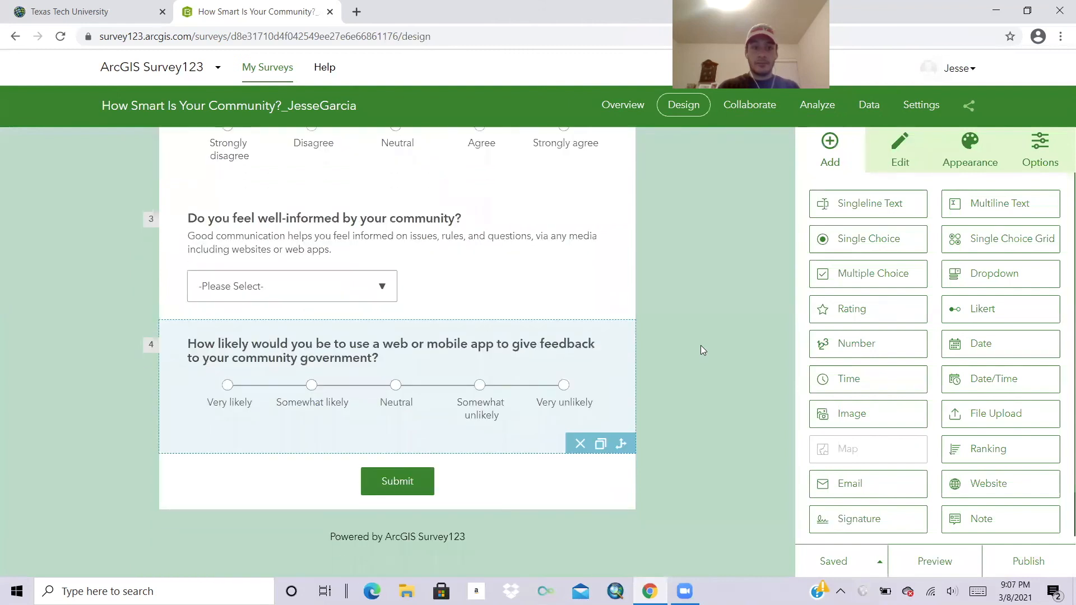
{"action": "scroll", "coordinate": [701, 346], "scroll_direction": "up", "scroll_amount": 10}
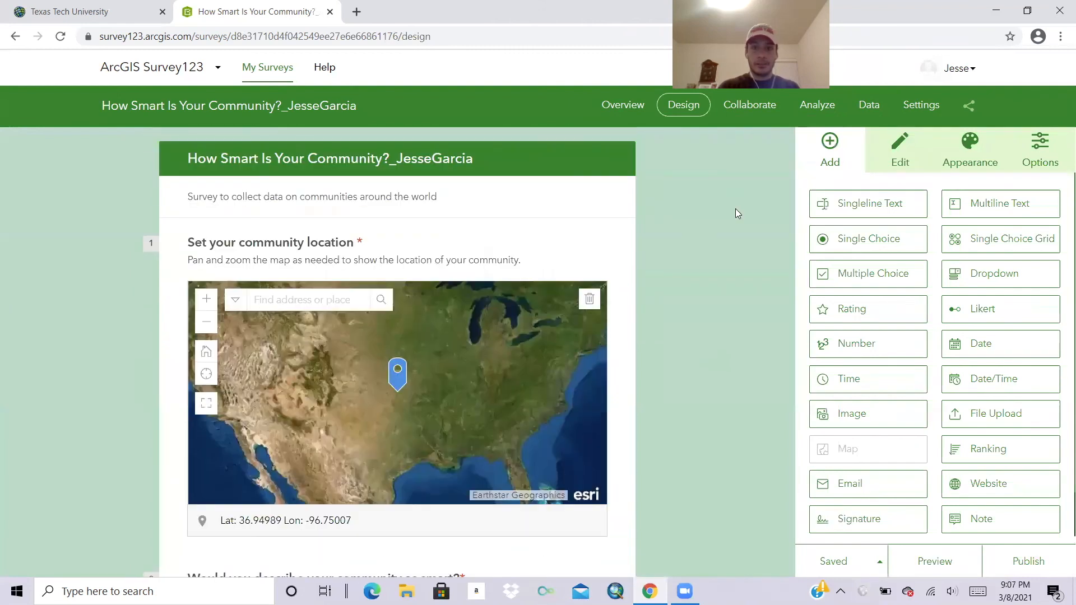